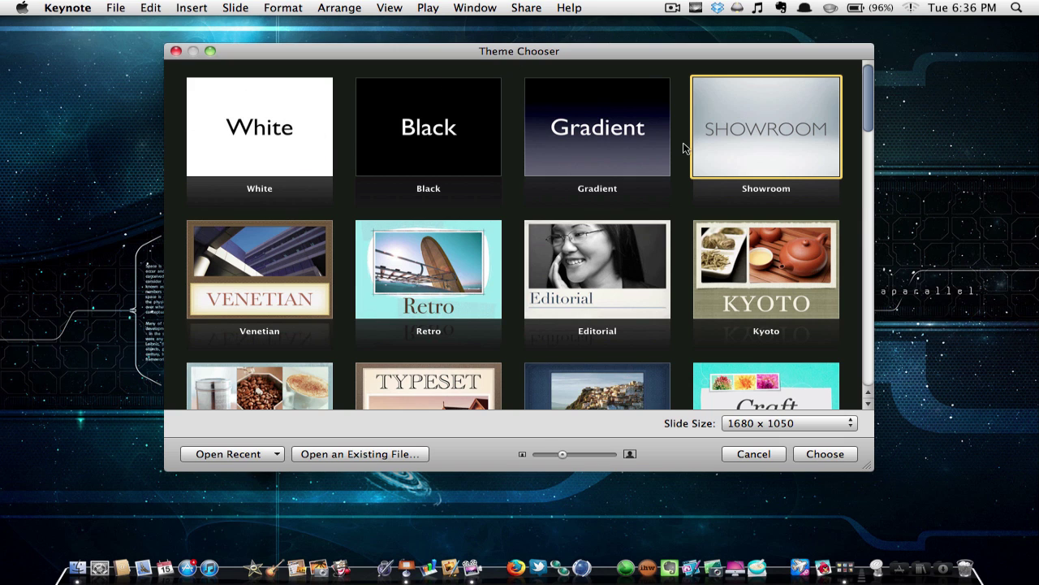
pyautogui.scroll(-5, 508, 186)
pyautogui.scroll(5, 509, 191)
pyautogui.doubleClick(791, 121)
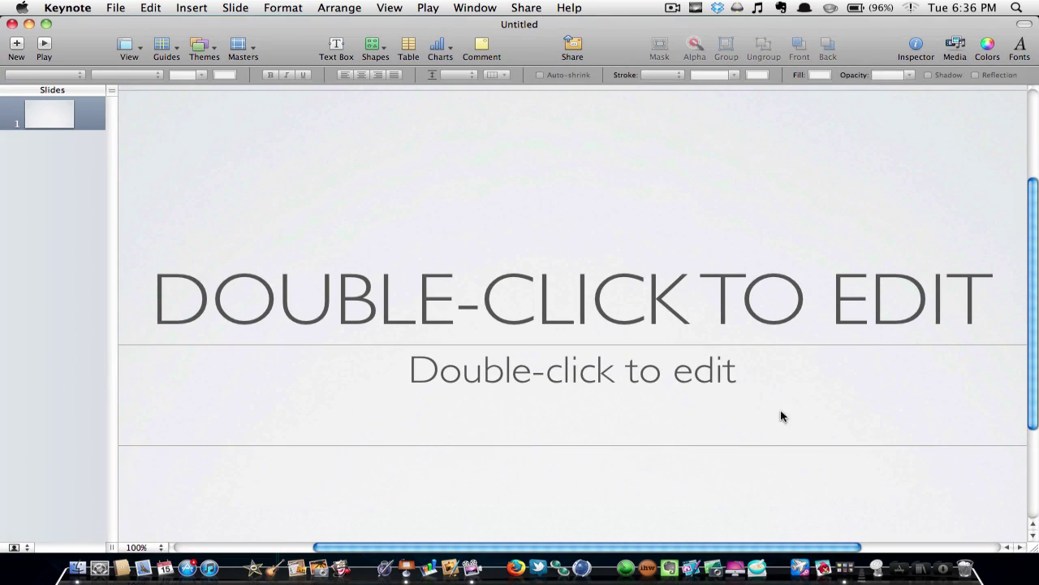
pyautogui.click(11, 25)
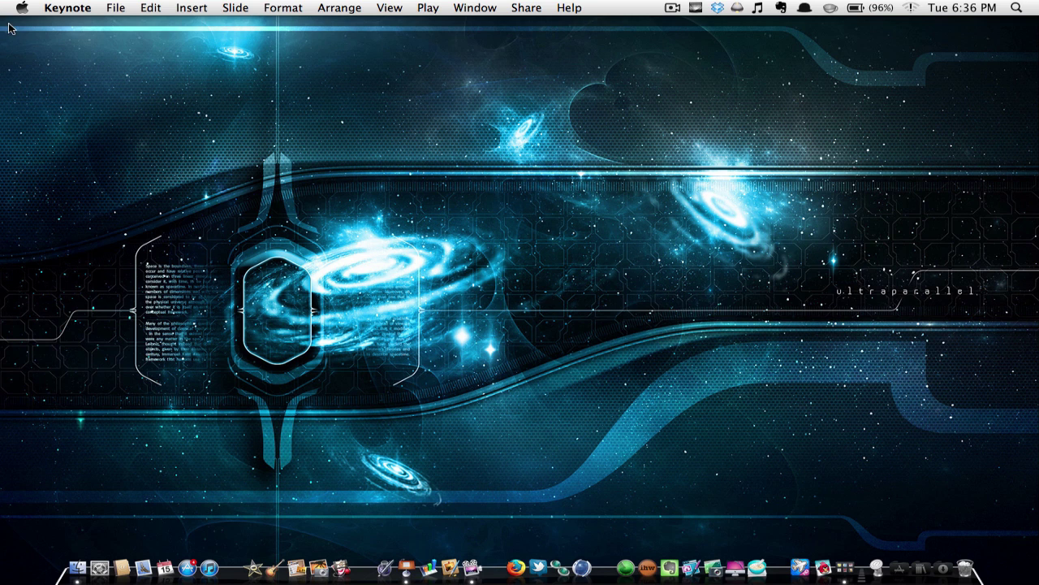
# - Create a new presentation with the Showroom theme at a slide size of 1680 x 1050
pyautogui.click(406, 566)
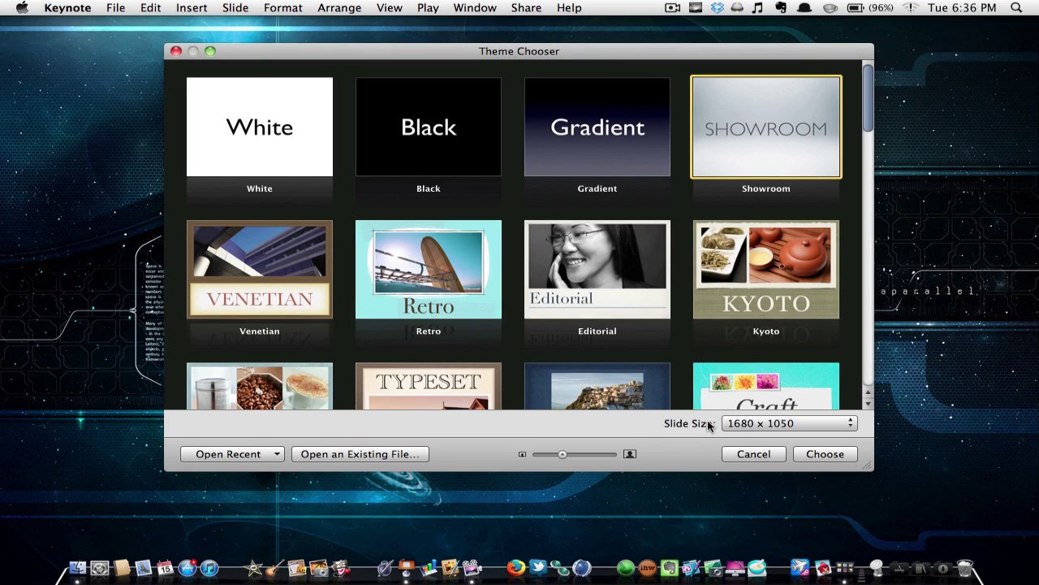
pyautogui.click(727, 423)
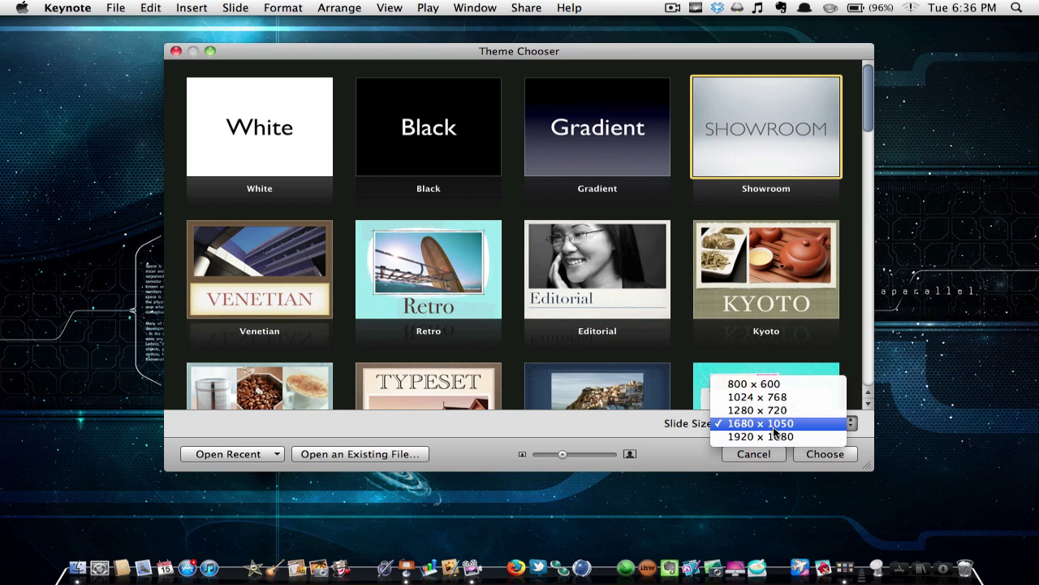
pyautogui.click(728, 428)
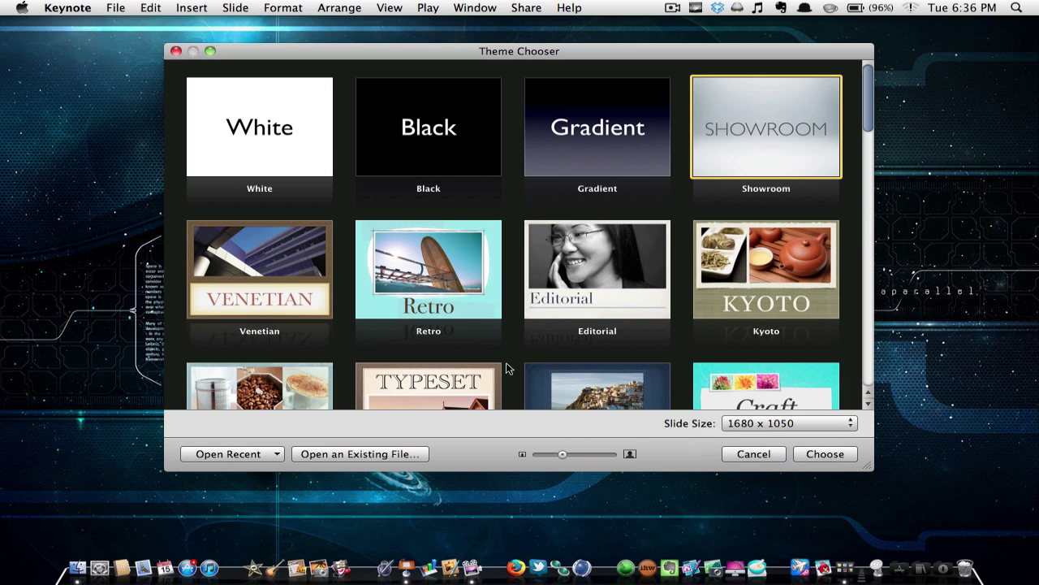
pyautogui.doubleClick(759, 144)
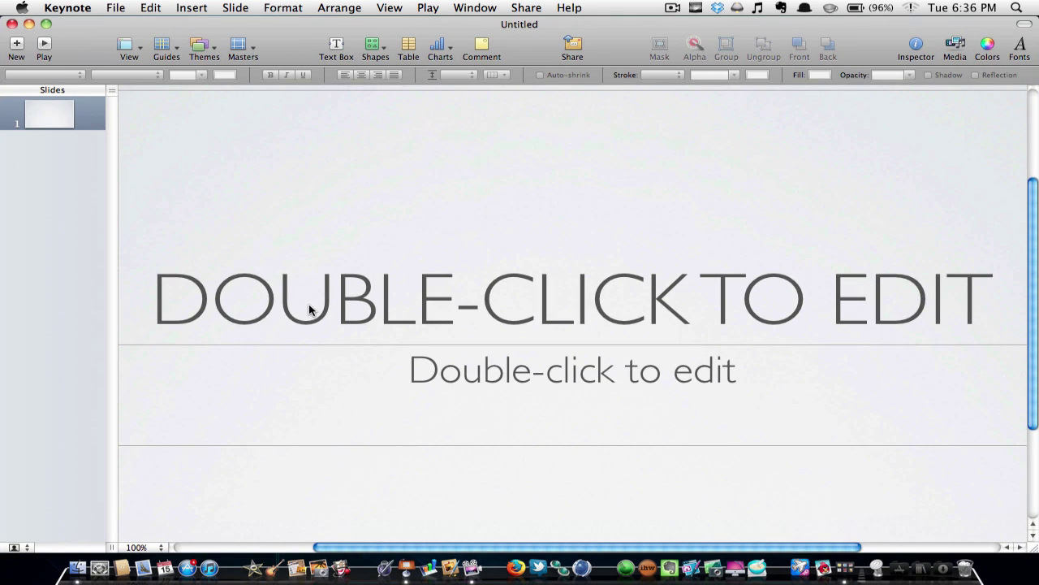
# - Replace the title placeholder on the first slide with the text XIMACMANIX
pyautogui.doubleClick(402, 293)
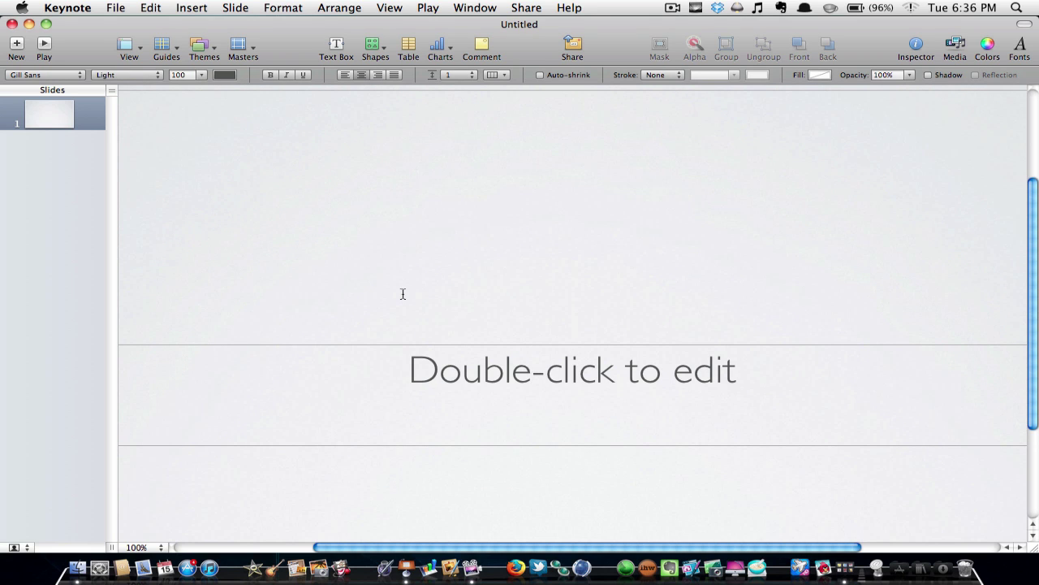
pyautogui.write('XI')
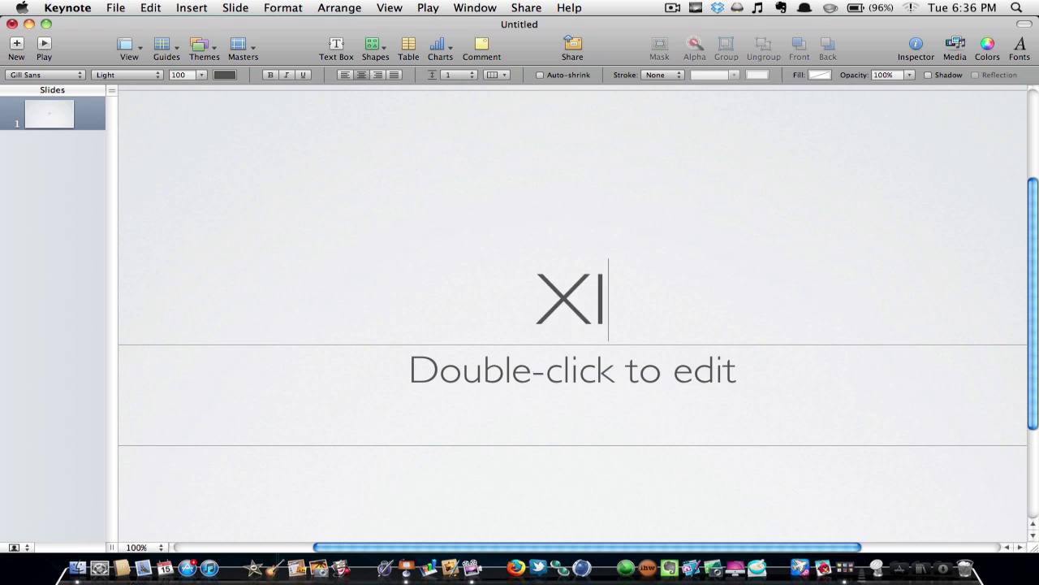
pyautogui.write('MACMANIX')
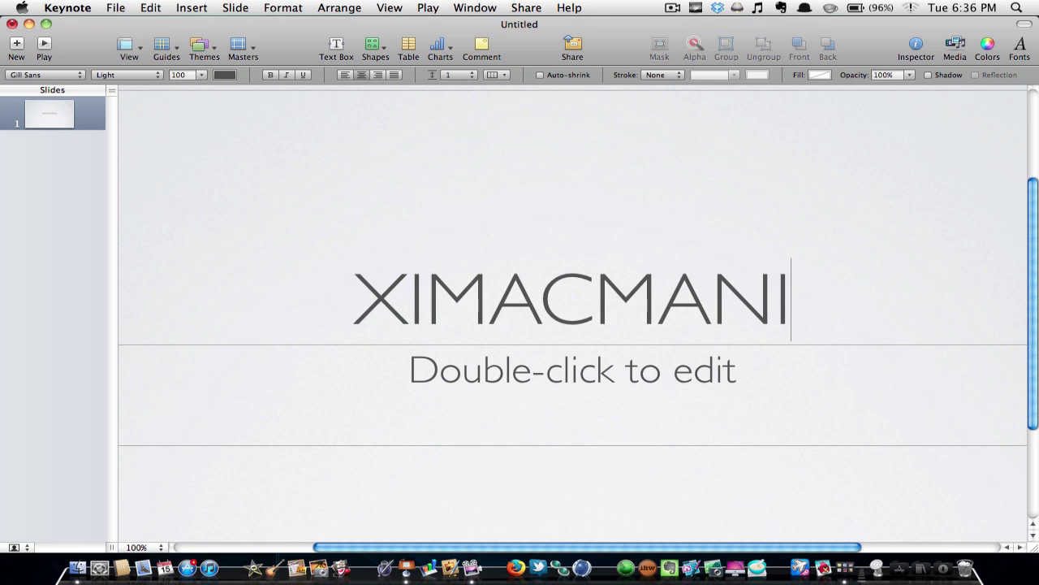
# - Replace the subtitle placeholder below the title with "Understand the future, today"
pyautogui.click(566, 371)
pyautogui.click(566, 371)
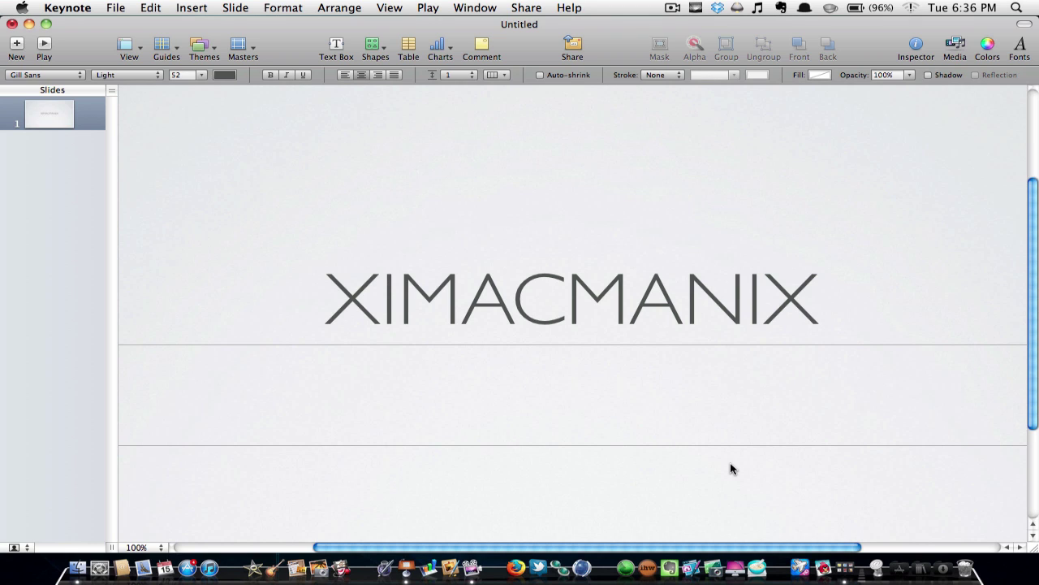
pyautogui.write('Understand')
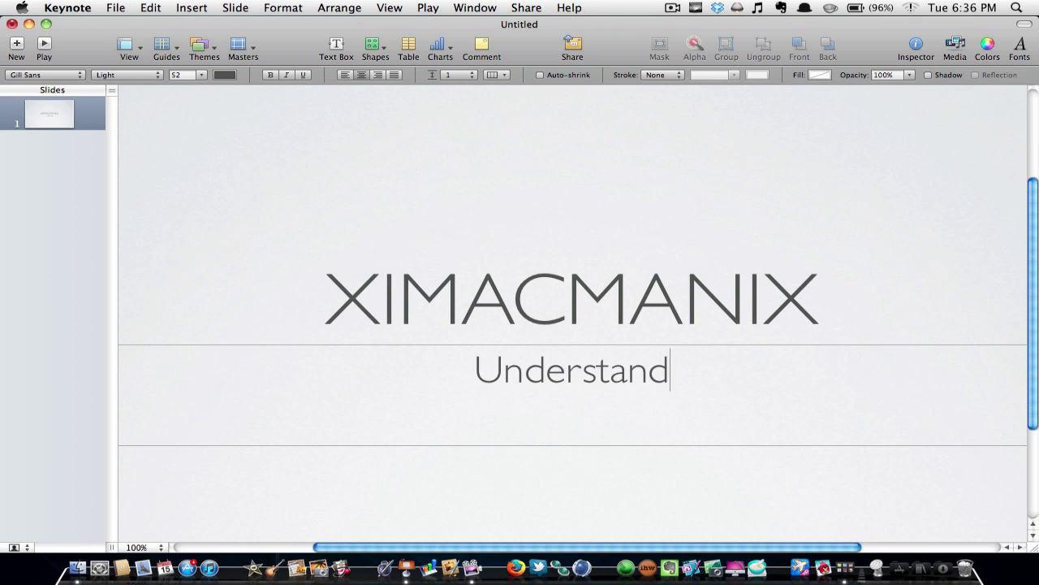
pyautogui.write(' the future')
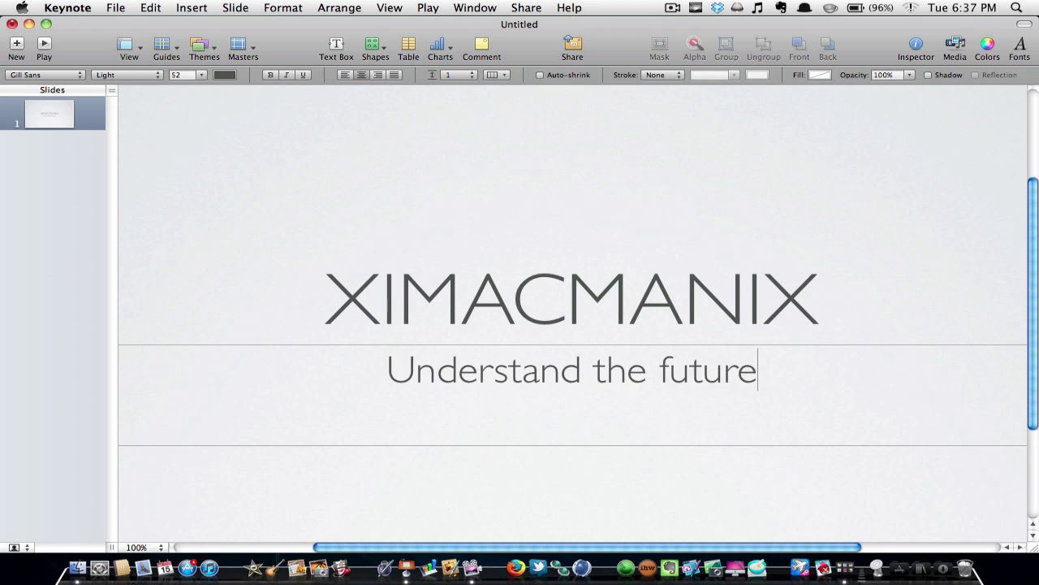
pyautogui.write(', today')
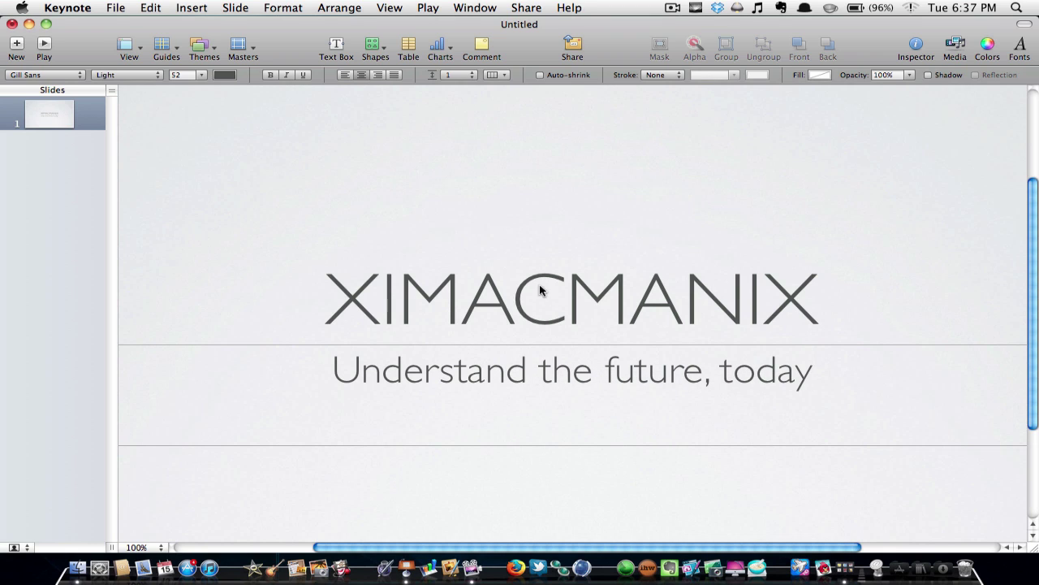
# - Insert the MacmanAPIC image from the Youtube folder and place it just left of the slide title
pyautogui.click(195, 7)
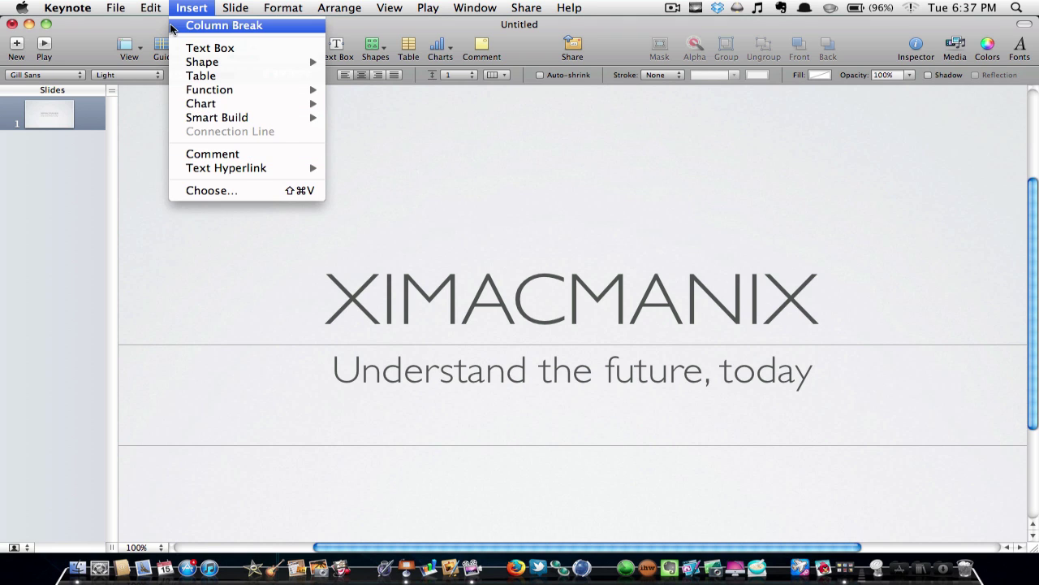
pyautogui.click(195, 190)
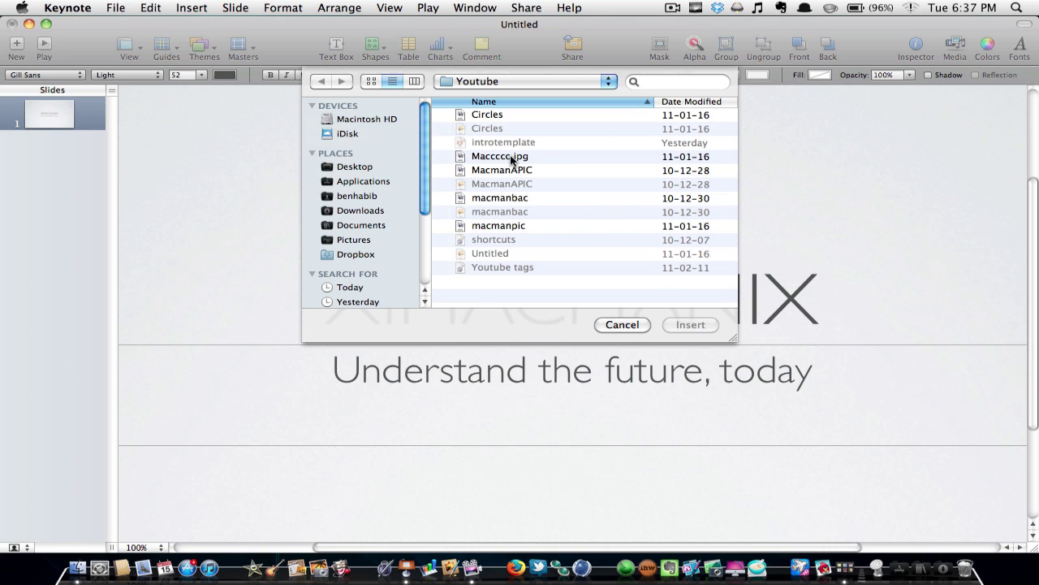
pyautogui.click(513, 160)
pyautogui.click(516, 172)
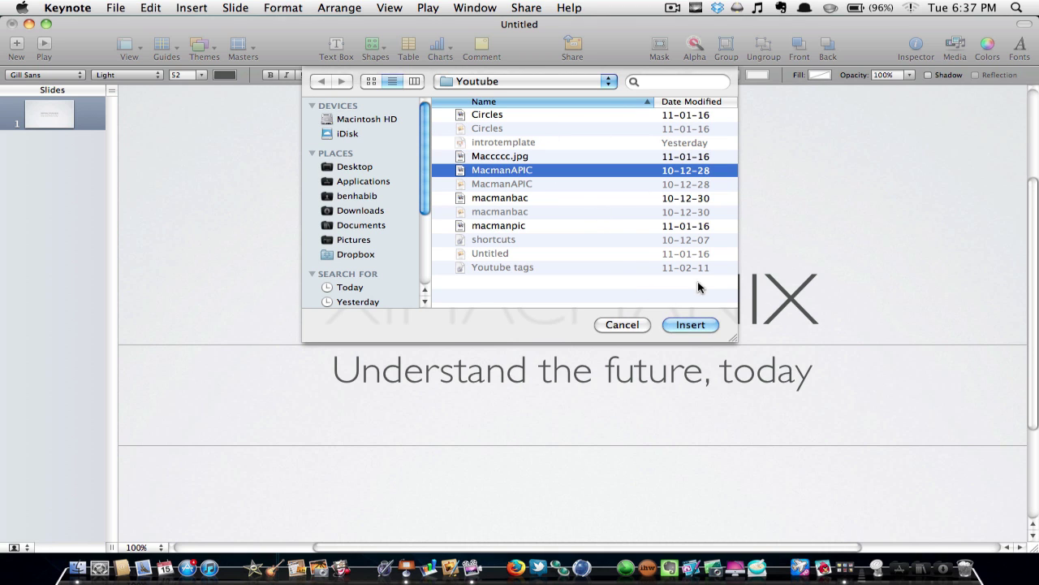
pyautogui.click(690, 324)
pyautogui.moveTo(572, 309); pyautogui.dragTo(269, 300)
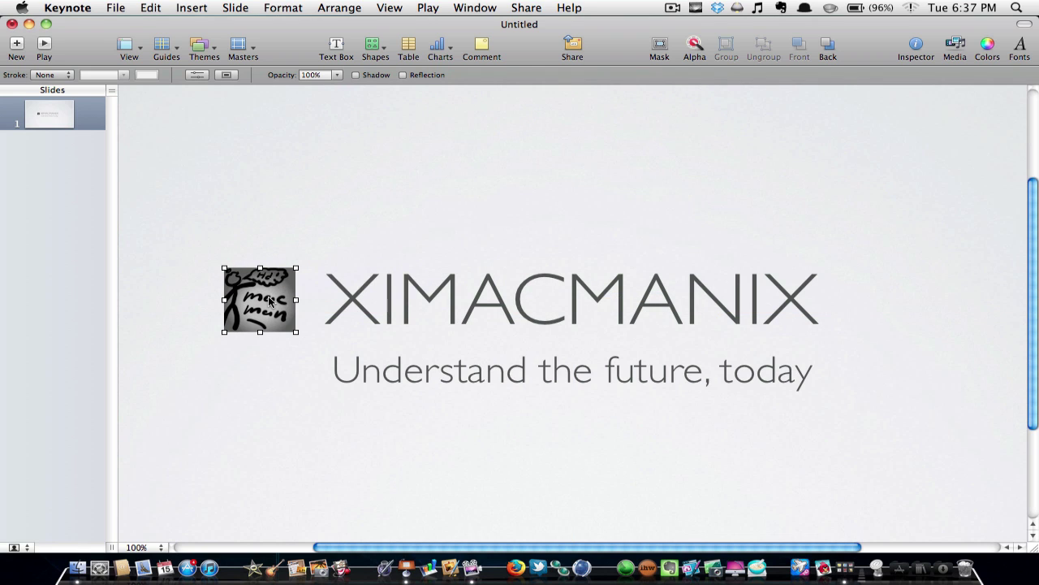
# - Rotate the inserted picture to about 12.3° and nudge it slightly upward beside the title
pyautogui.click(916, 49)
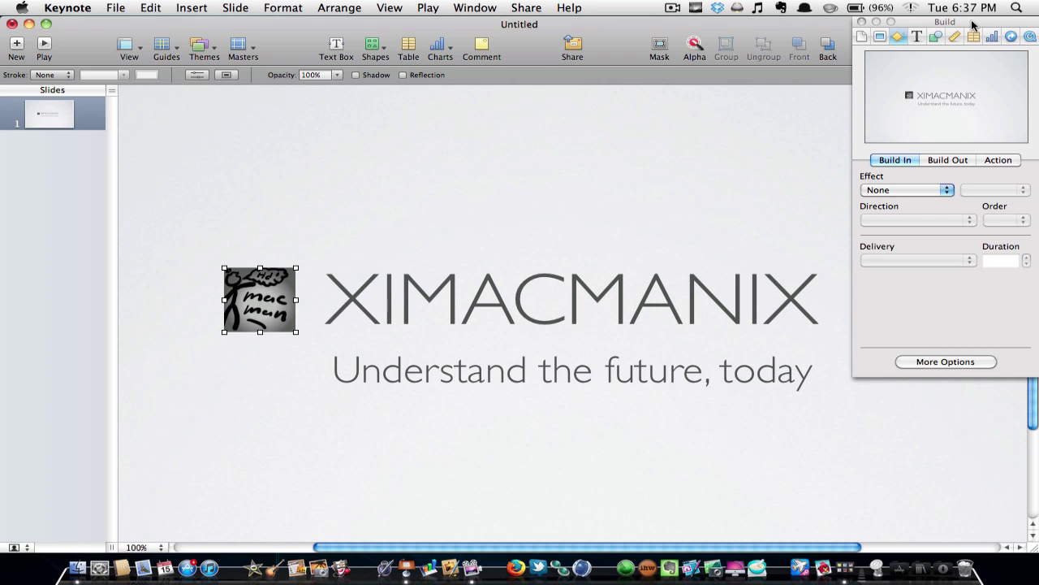
pyautogui.click(937, 38)
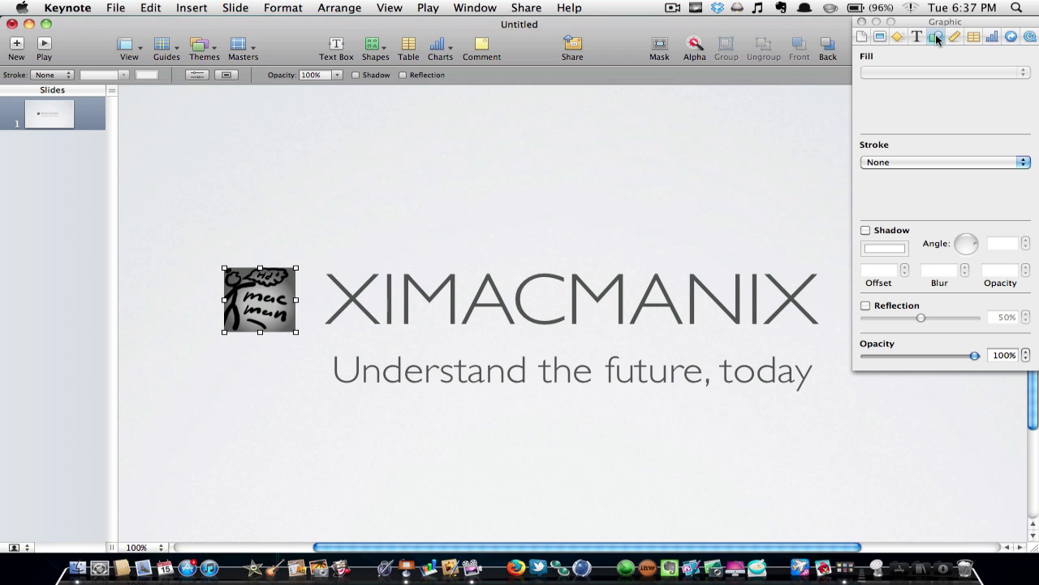
pyautogui.click(955, 36)
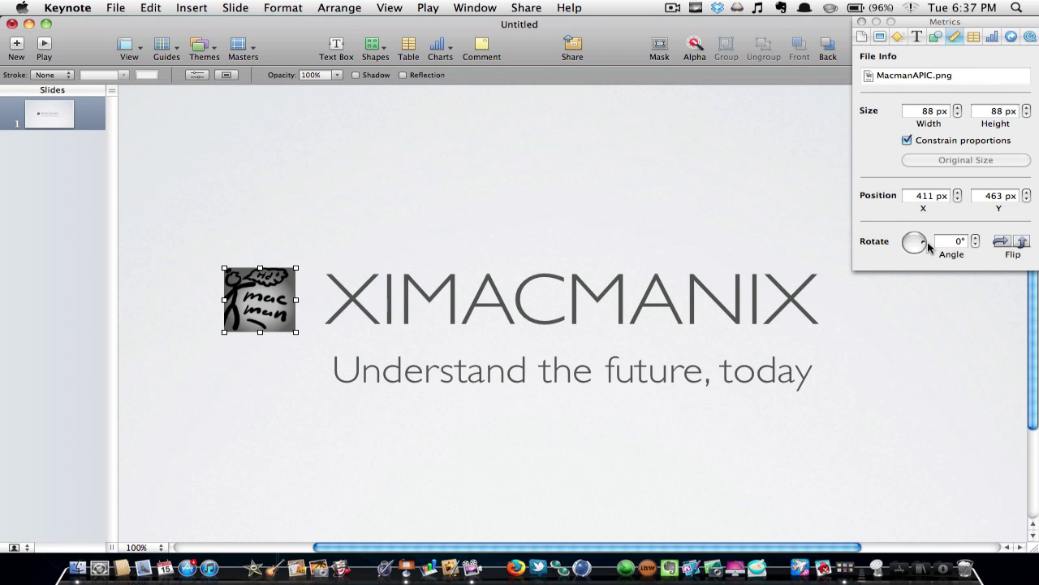
pyautogui.moveTo(930, 245); pyautogui.dragTo(925, 244)
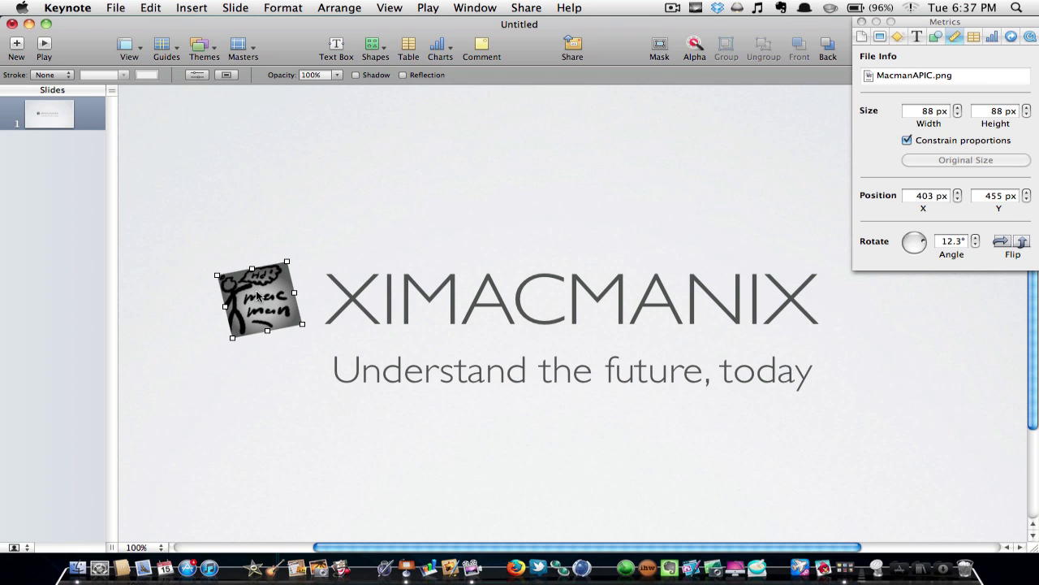
pyautogui.moveTo(258, 293); pyautogui.dragTo(259, 288)
# - Add a reflection to the rotated picture in its graphic settings
pyautogui.click(915, 39)
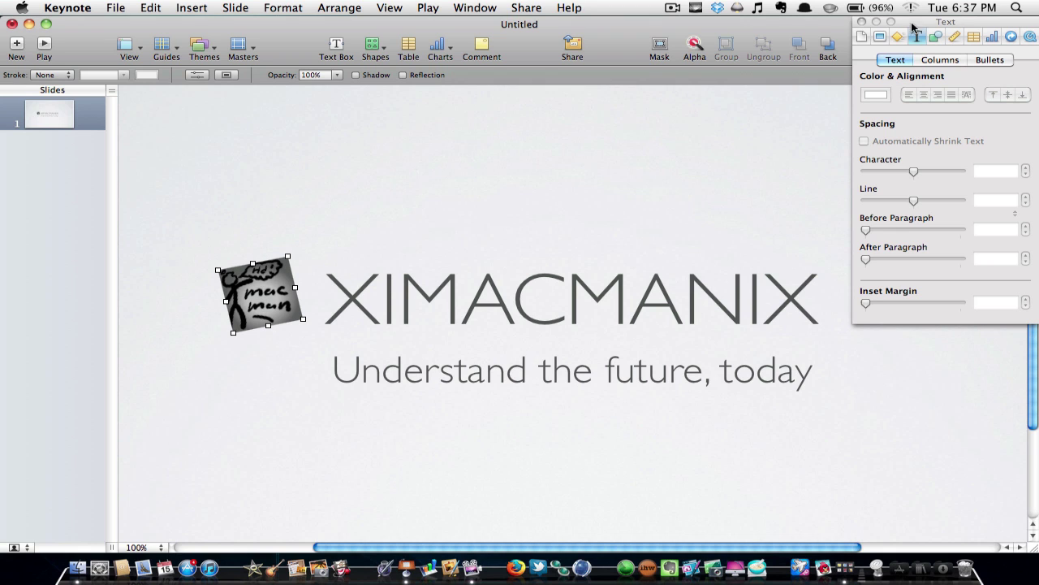
pyautogui.click(935, 36)
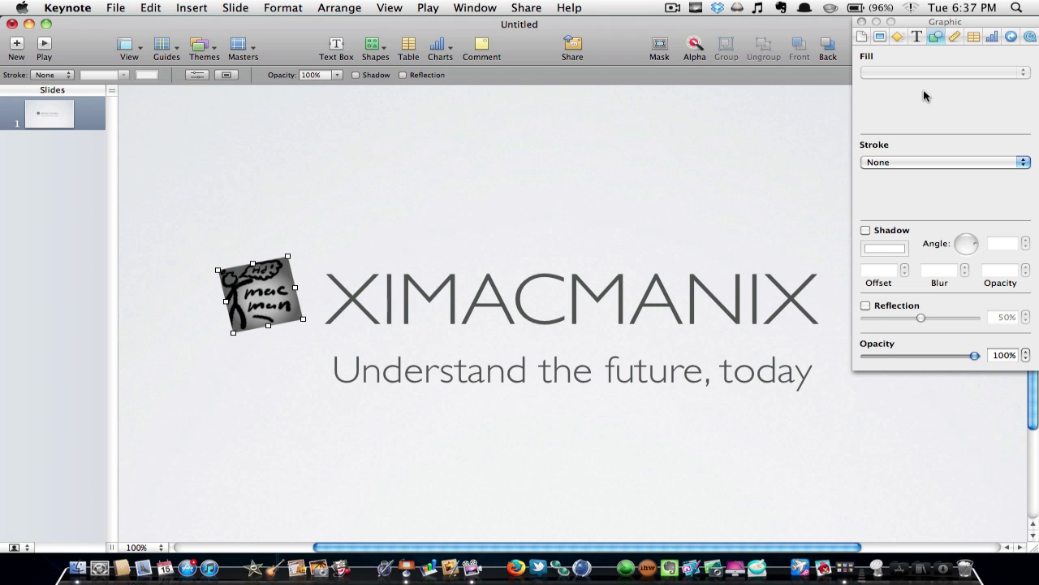
pyautogui.click(865, 307)
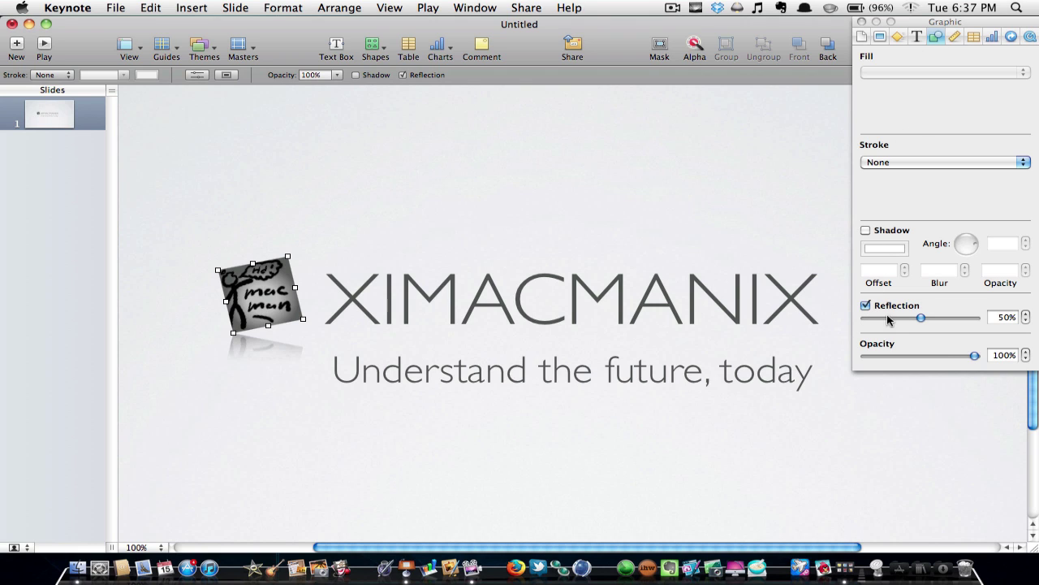
pyautogui.click(252, 311)
# - Apply the Pop build-in effect to the XIMACMANIX title
pyautogui.click(557, 300)
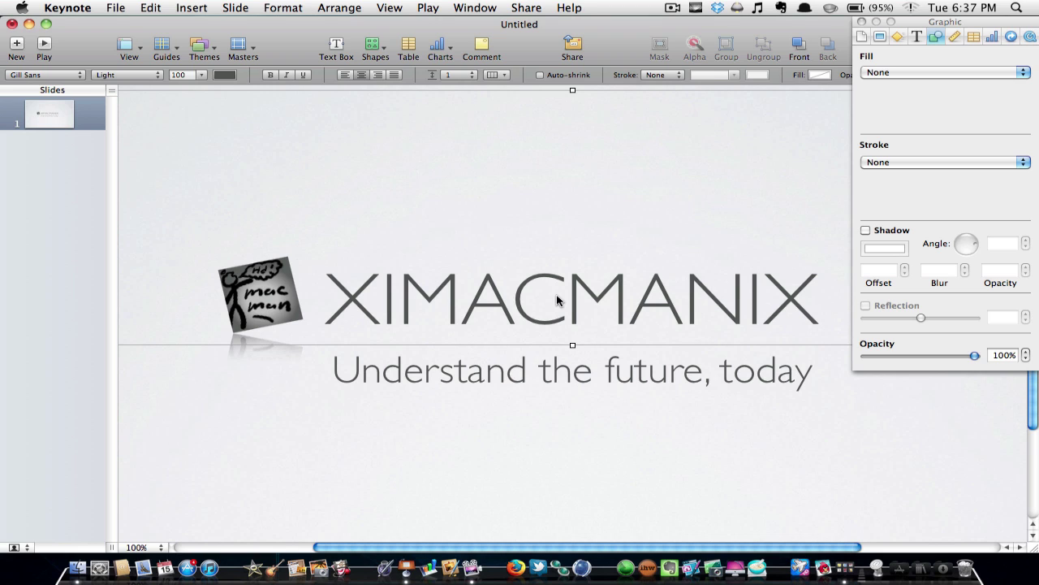
pyautogui.click(897, 38)
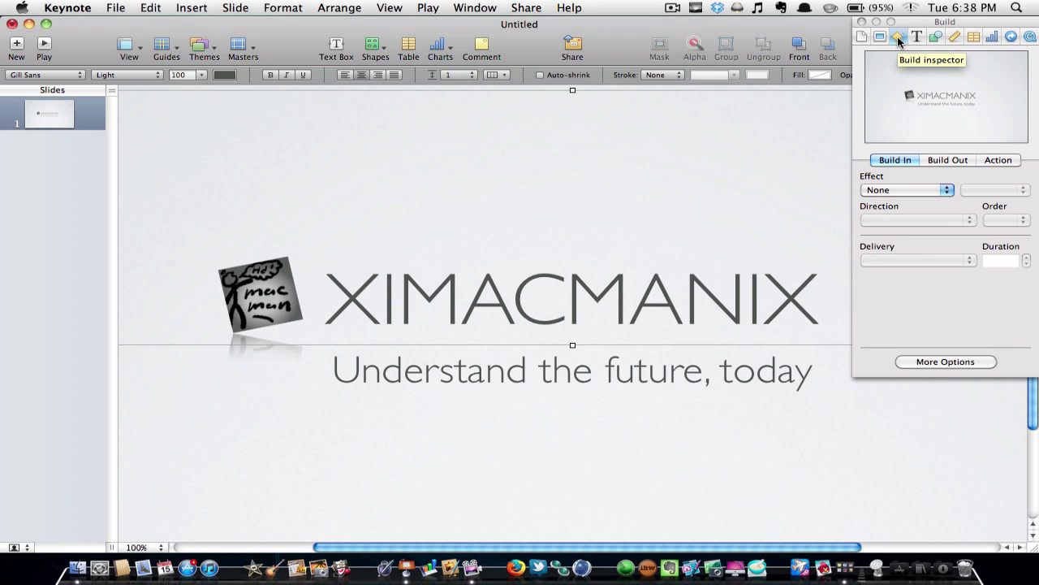
pyautogui.click(890, 191)
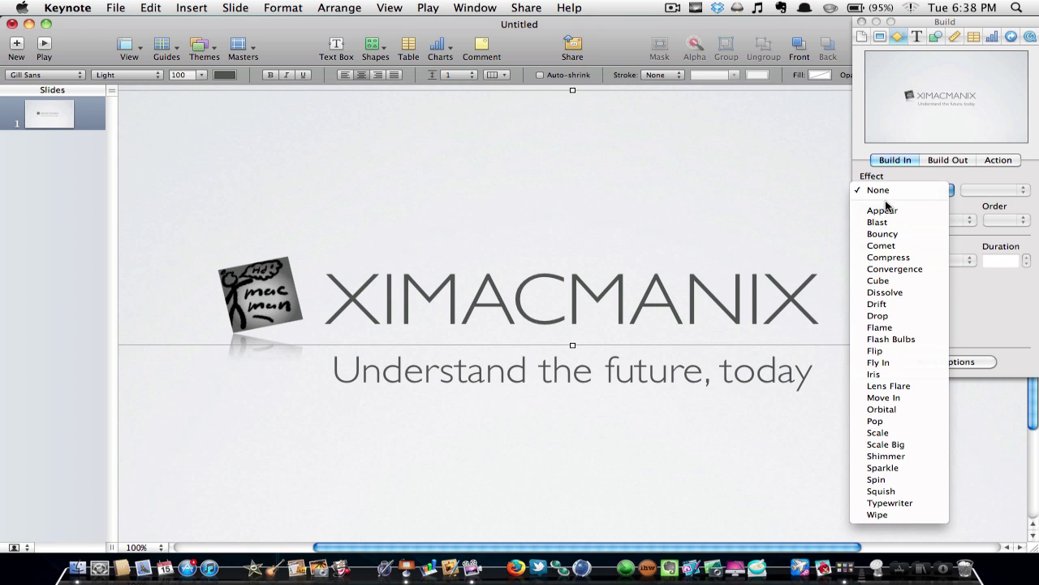
pyautogui.click(881, 420)
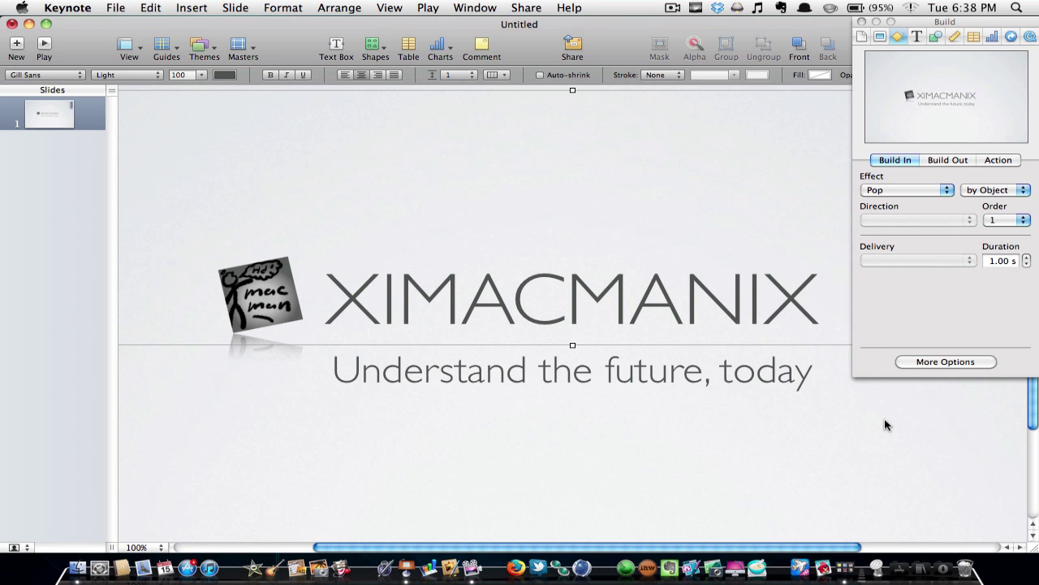
# - Try the Scale and Move In build-in effects on the title before reselecting Pop
pyautogui.click(908, 190)
pyautogui.click(910, 189)
pyautogui.click(909, 187)
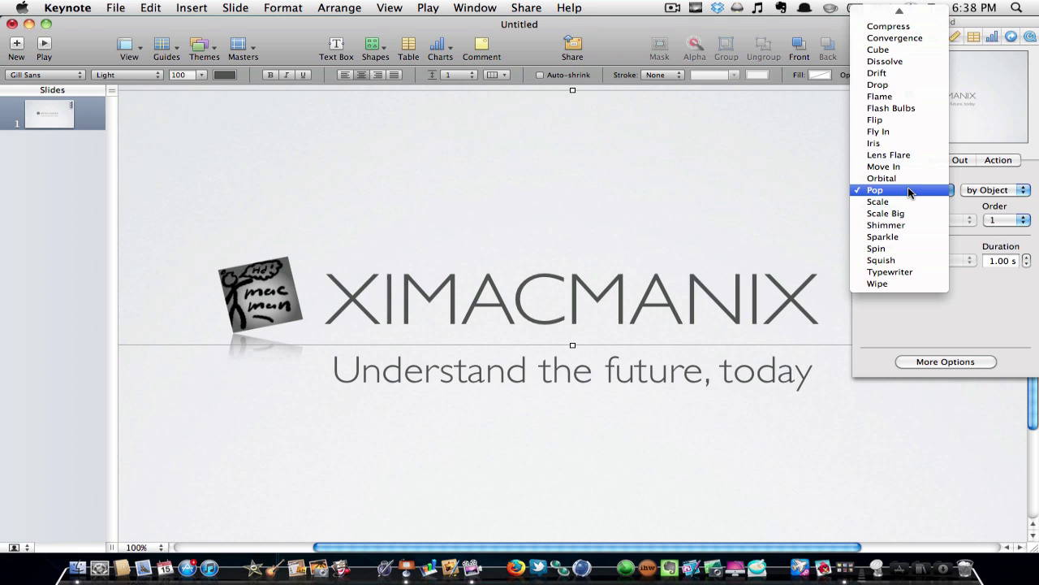
pyautogui.click(906, 201)
pyautogui.click(903, 192)
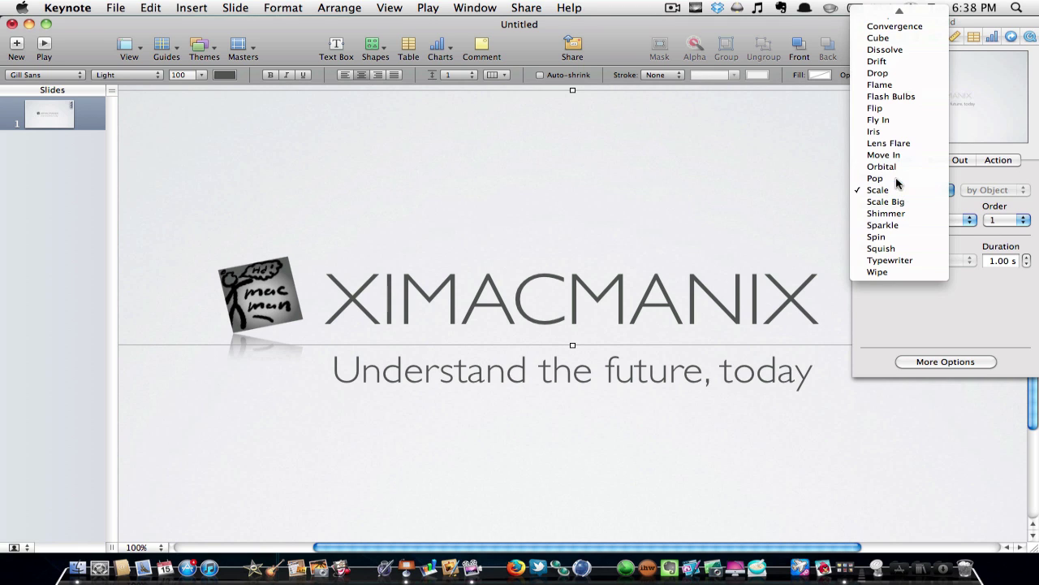
pyautogui.click(902, 178)
pyautogui.click(900, 186)
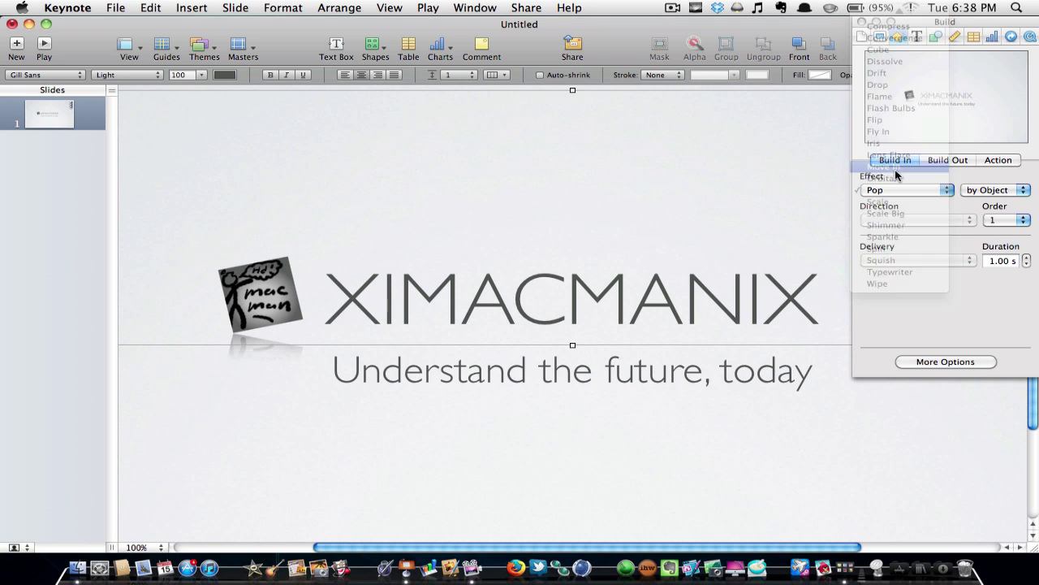
pyautogui.click(898, 190)
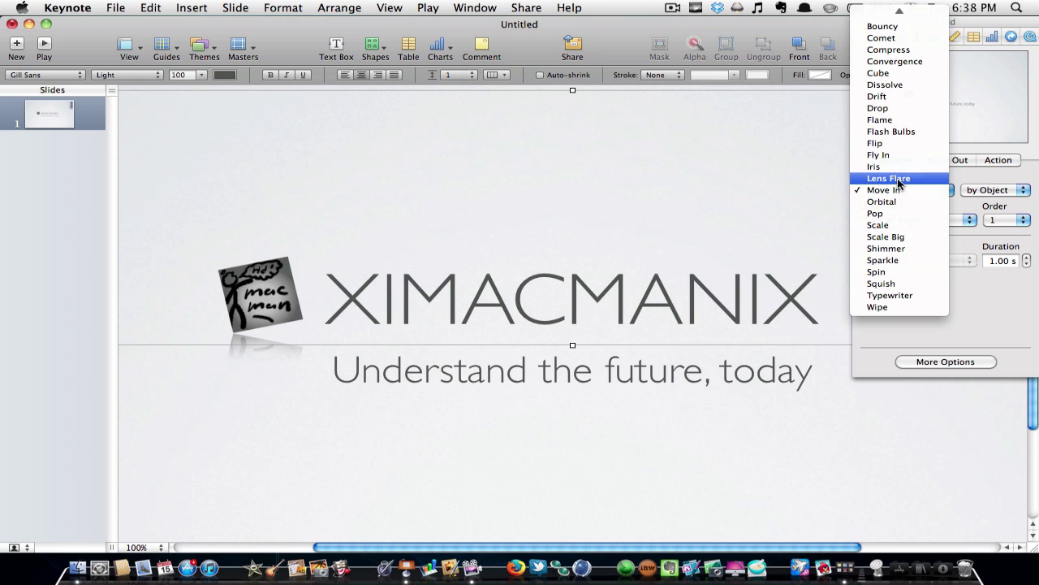
pyautogui.click(899, 214)
# - Make the title's Pop effect build in by letter, with the direction set to Forward
pyautogui.click(993, 191)
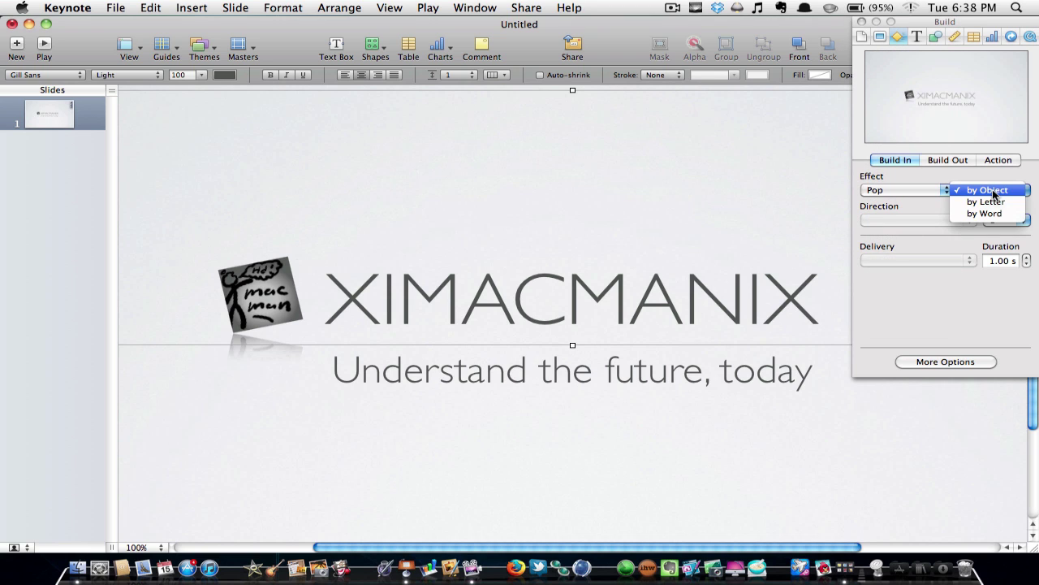
pyautogui.click(992, 201)
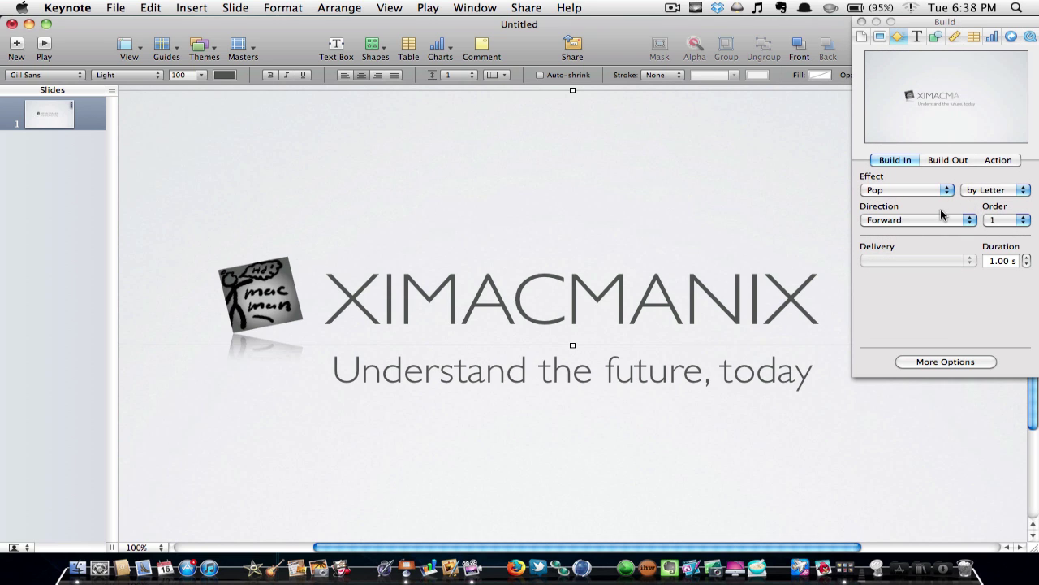
pyautogui.click(990, 190)
pyautogui.click(989, 191)
pyautogui.click(934, 220)
pyautogui.click(934, 220)
# - Apply the Dissolve build-in effect to the tilted logo picture
pyautogui.click(253, 305)
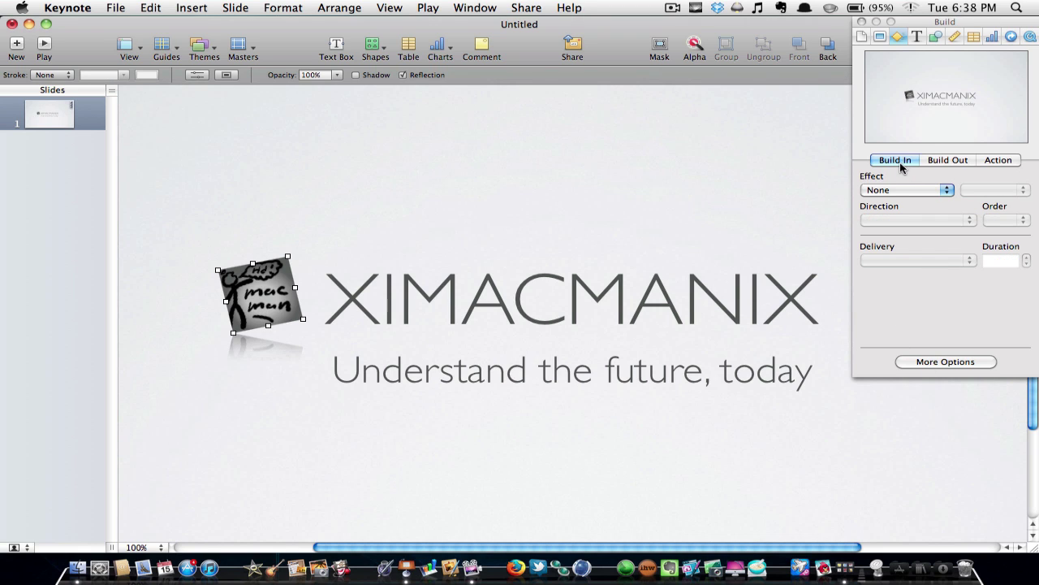
pyautogui.click(903, 195)
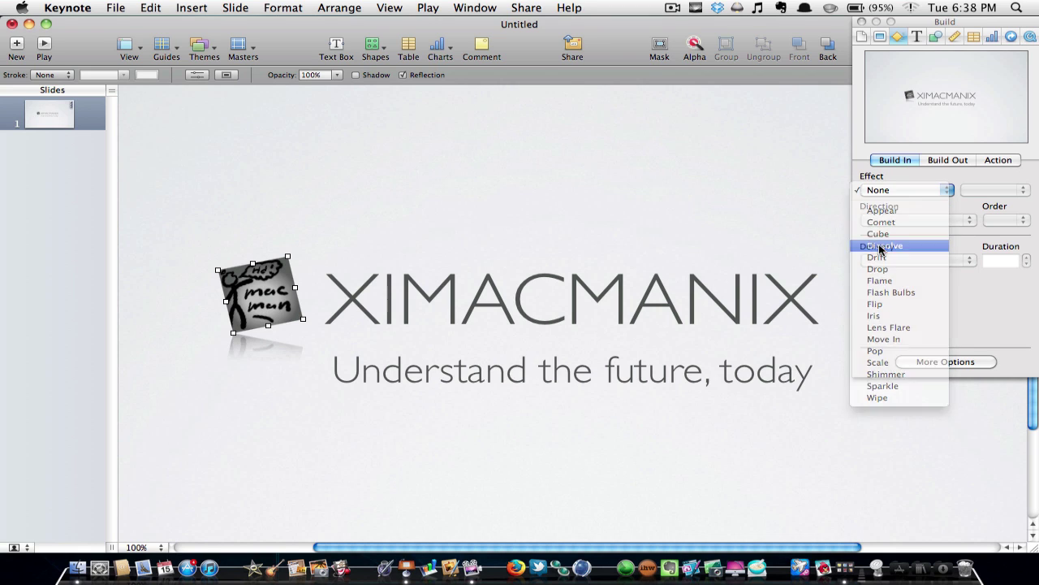
pyautogui.click(881, 246)
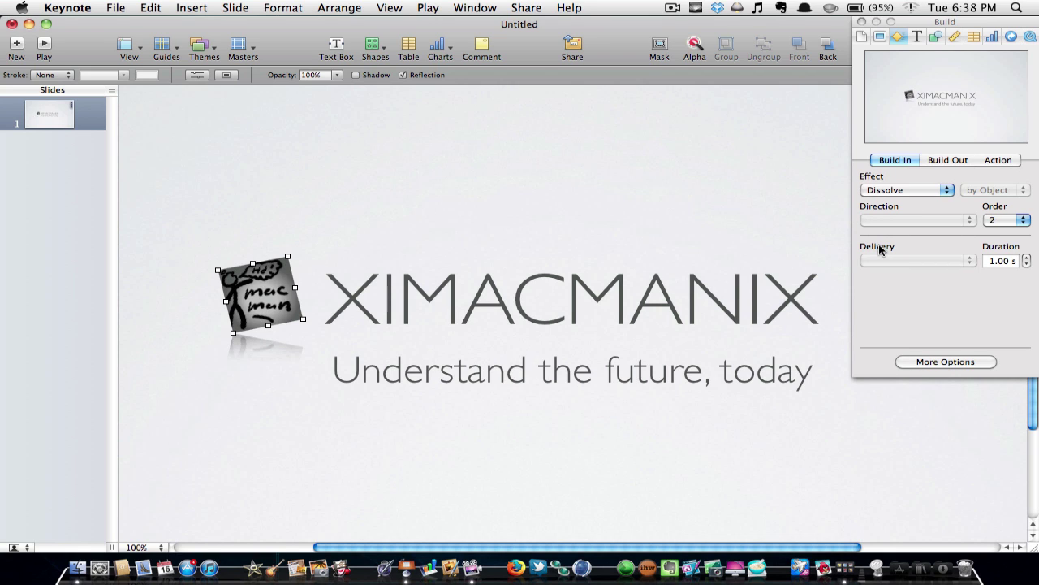
# - Set the logo picture's build to start automatically with build 1
pyautogui.click(922, 366)
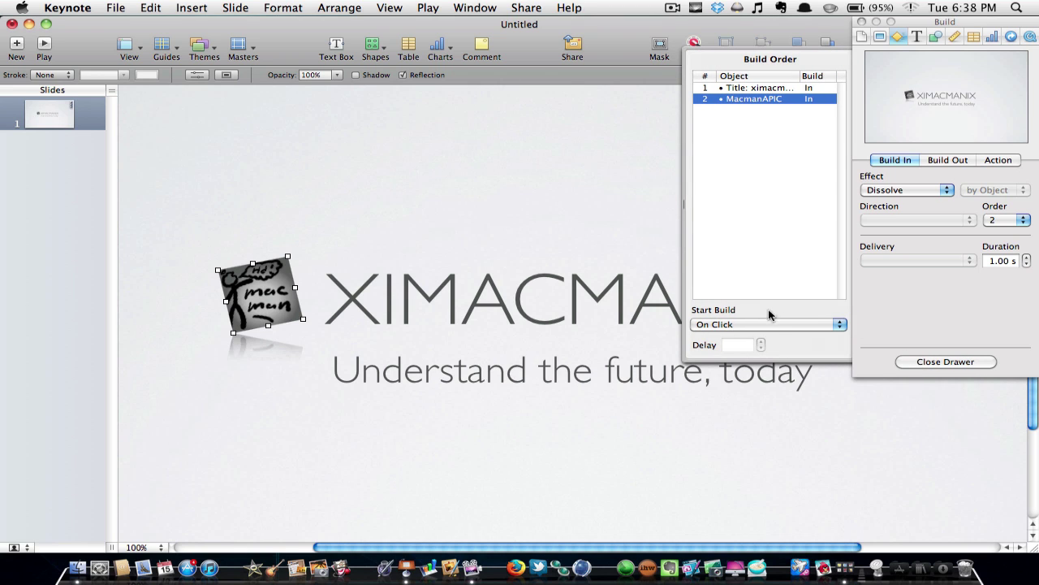
pyautogui.click(737, 325)
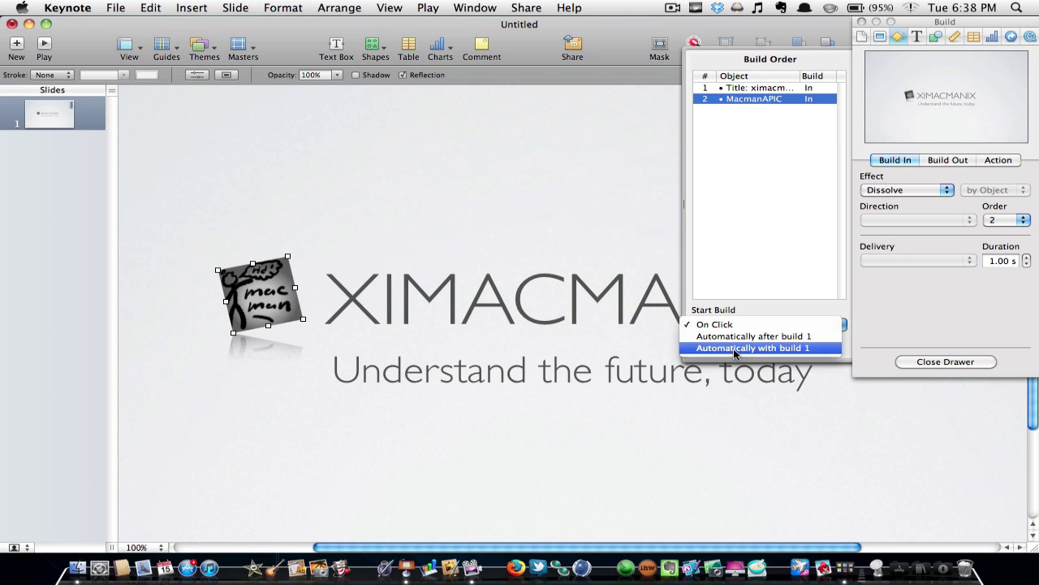
pyautogui.click(733, 348)
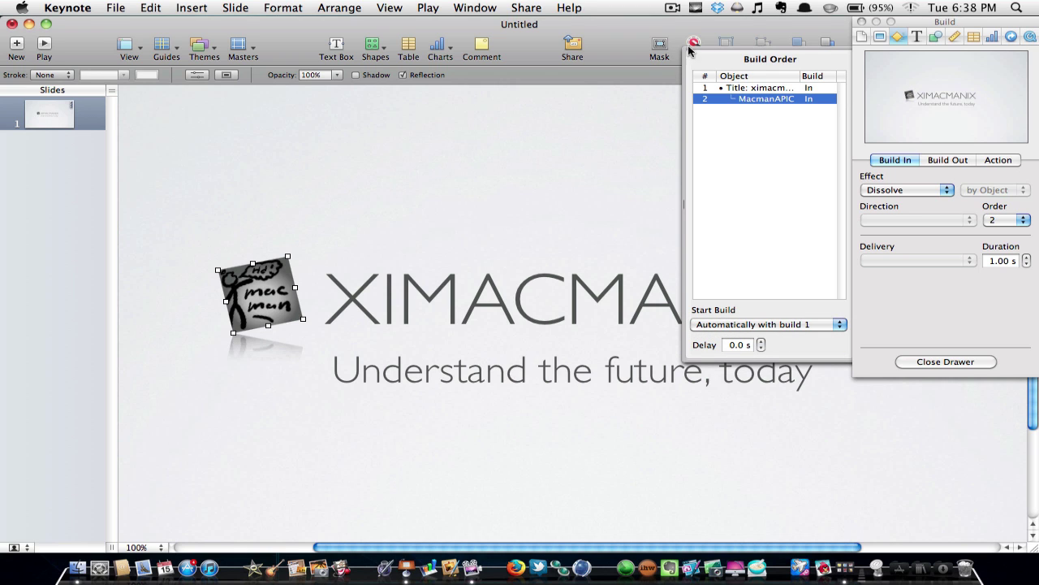
pyautogui.click(902, 363)
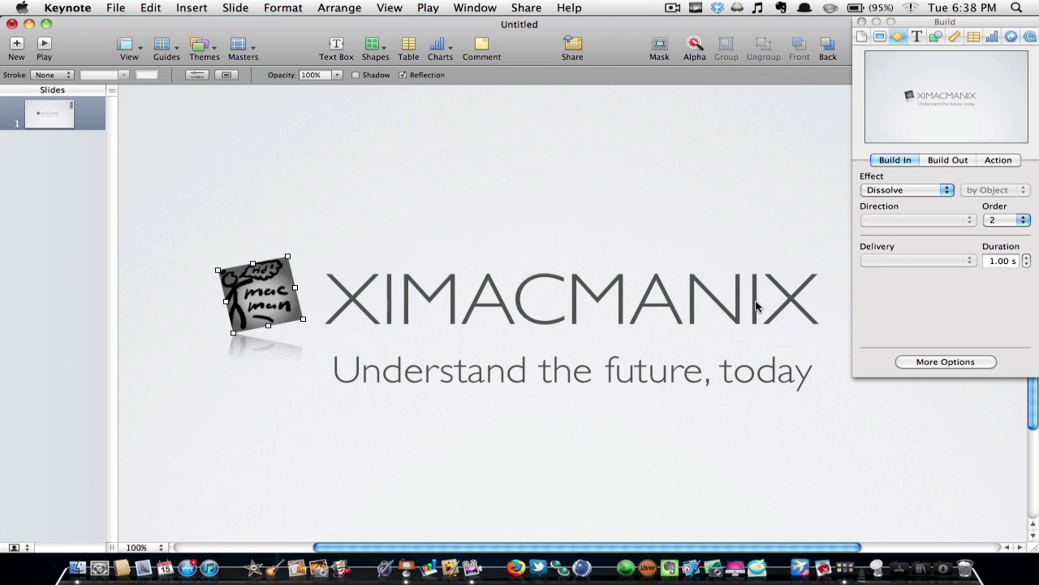
# - Move the subtitle "Understand the future, today" closer to the title and reduce its font size to 36
pyautogui.click(542, 381)
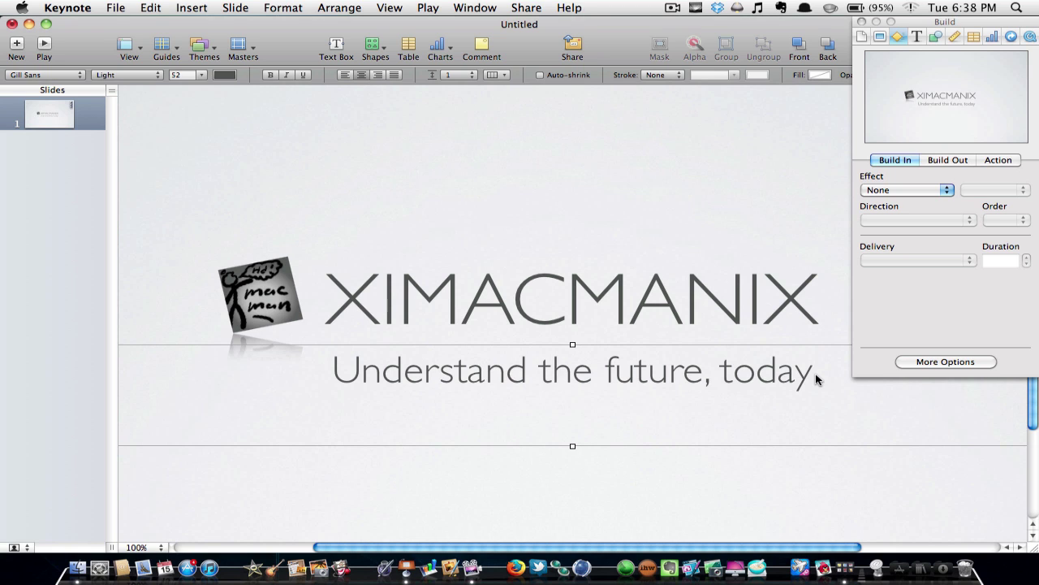
pyautogui.moveTo(816, 379); pyautogui.dragTo(784, 313)
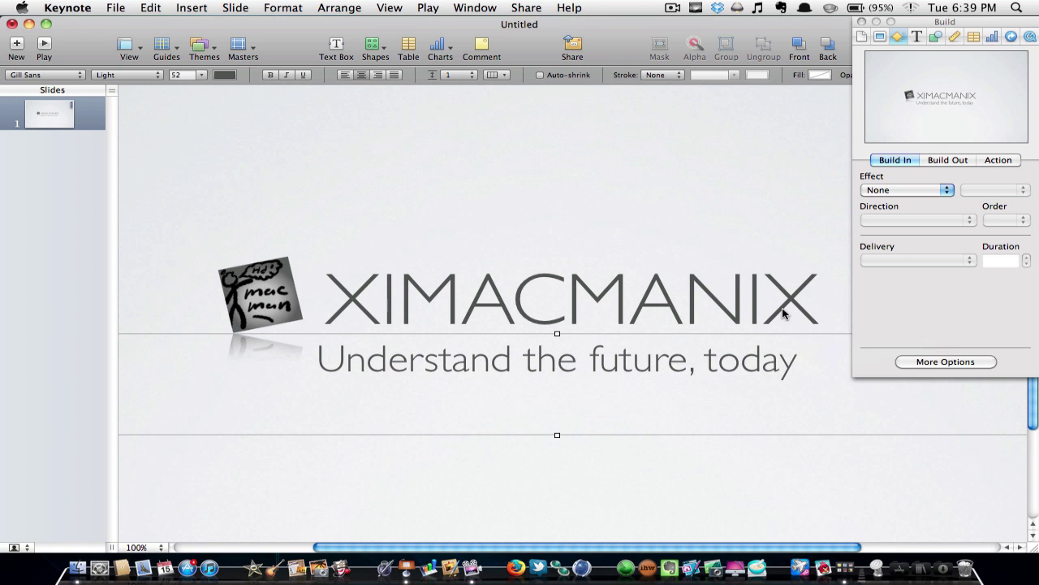
pyautogui.doubleClick(682, 369)
pyautogui.press('super+a')
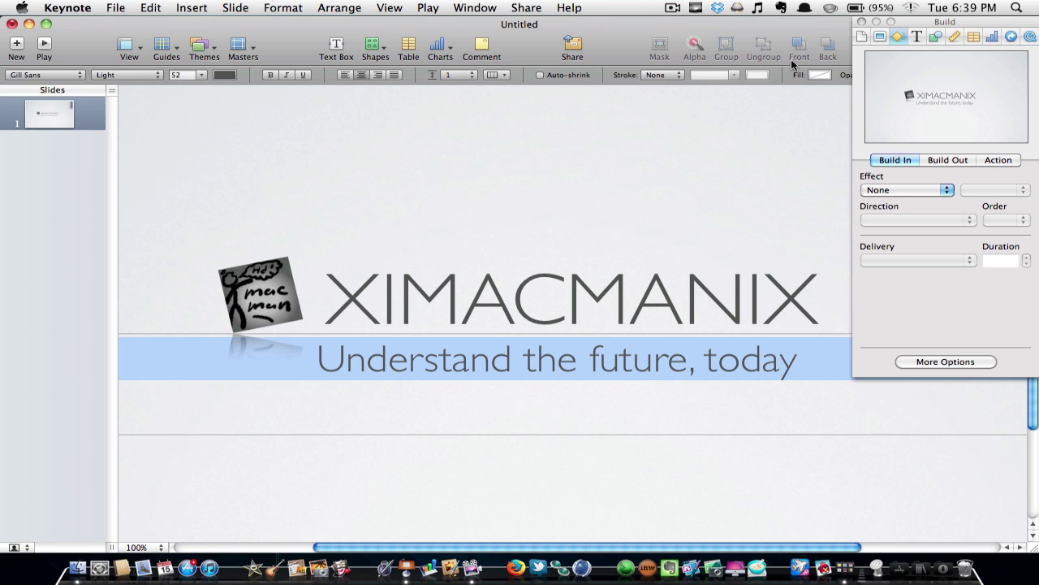
pyautogui.click(863, 22)
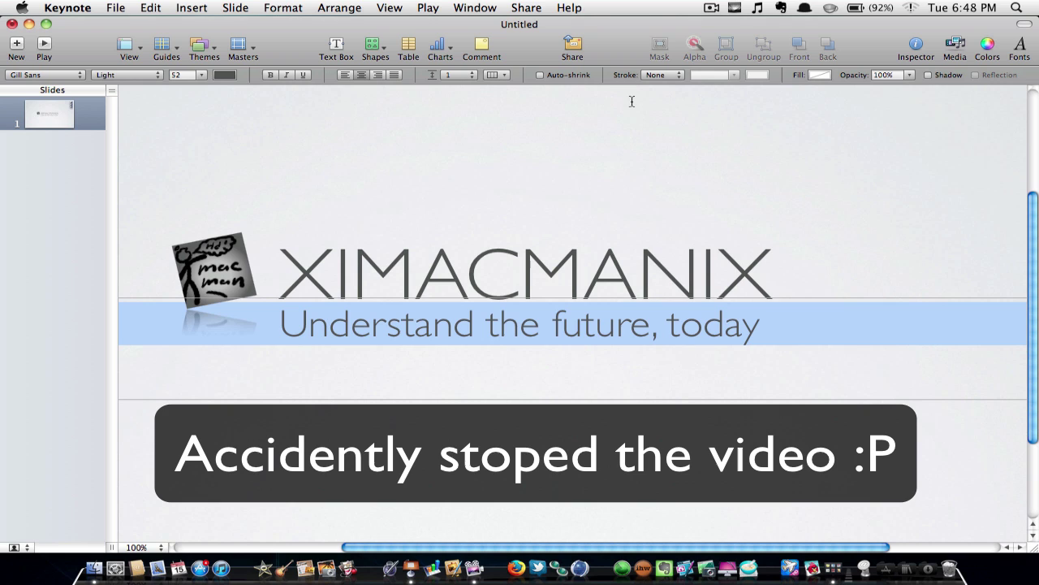
pyautogui.click(1020, 47)
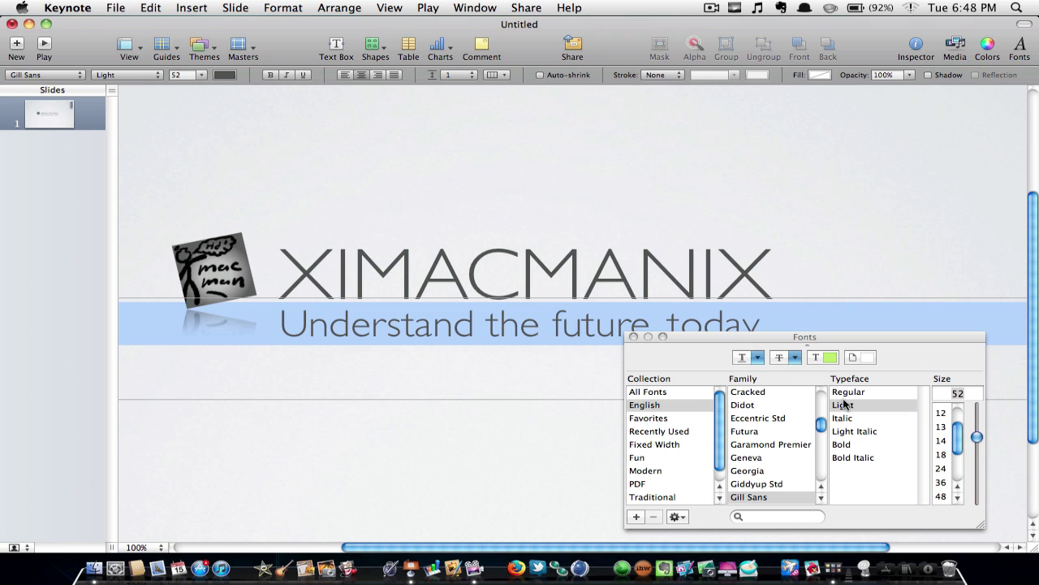
pyautogui.moveTo(980, 439); pyautogui.dragTo(979, 459)
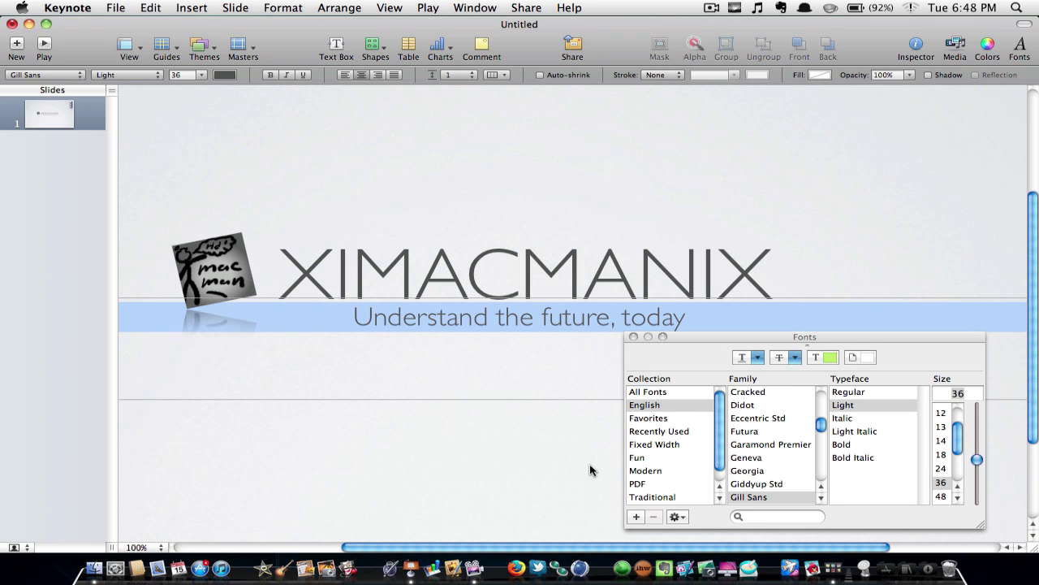
pyautogui.click(634, 336)
pyautogui.click(479, 507)
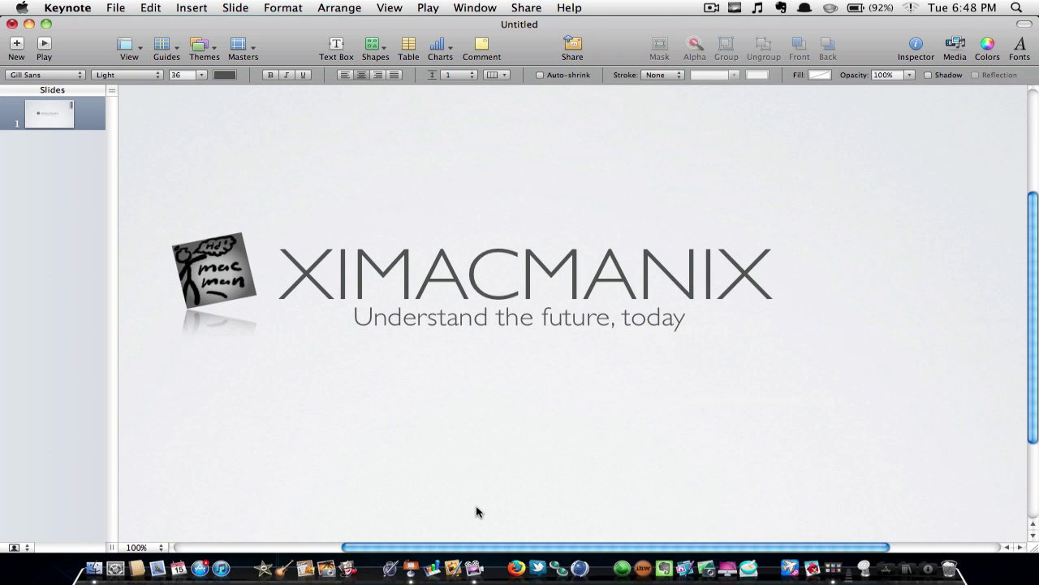
# - Reposition the subtitle so its right end lines up beneath the end of the XIMACMANIX title
pyautogui.moveTo(446, 320); pyautogui.dragTo(534, 319)
pyautogui.click(559, 426)
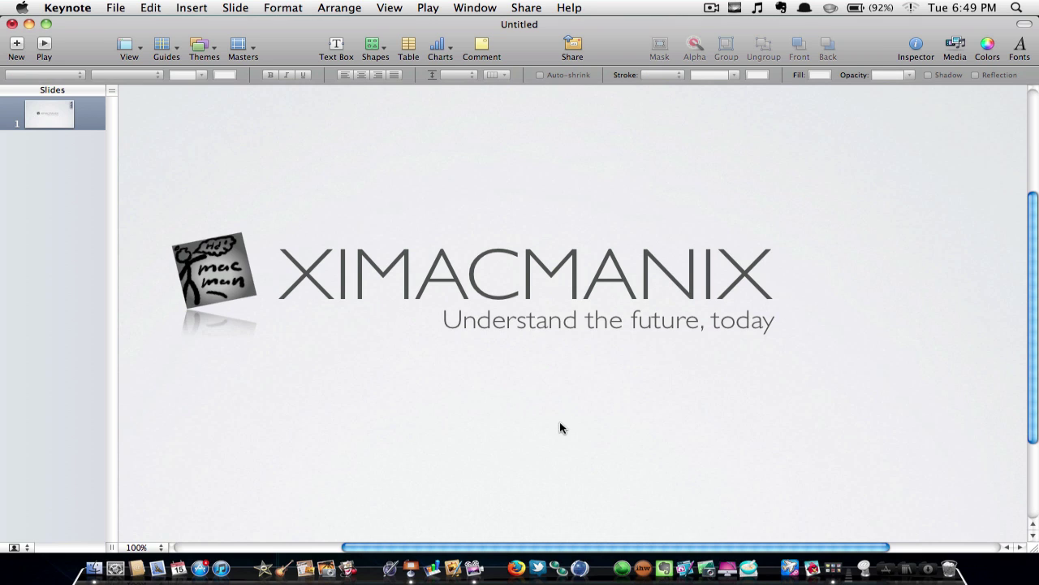
pyautogui.moveTo(641, 328); pyautogui.dragTo(634, 327)
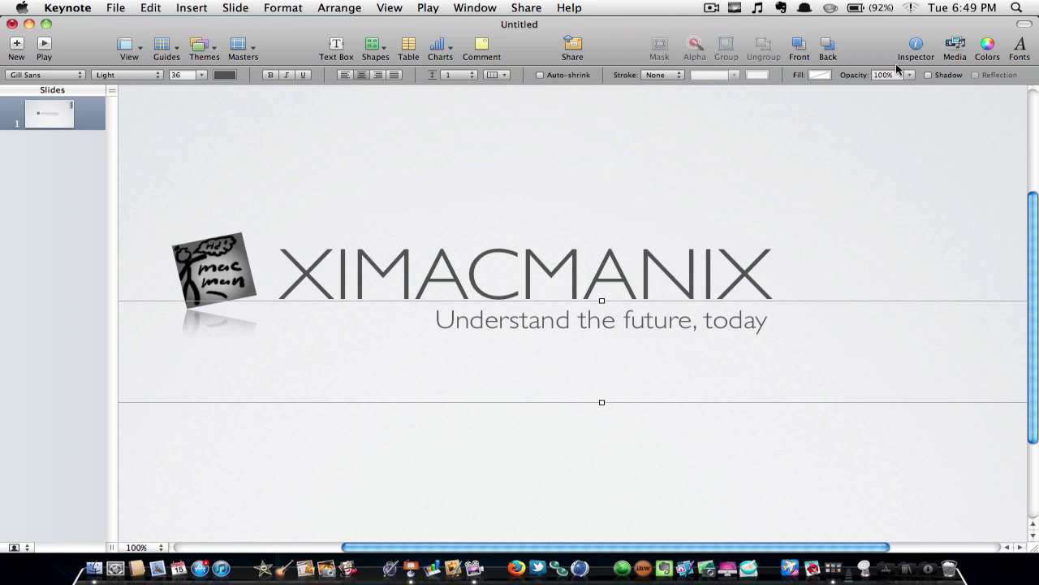
# - Set the subtitle's build-in effect to Dissolve
pyautogui.click(917, 50)
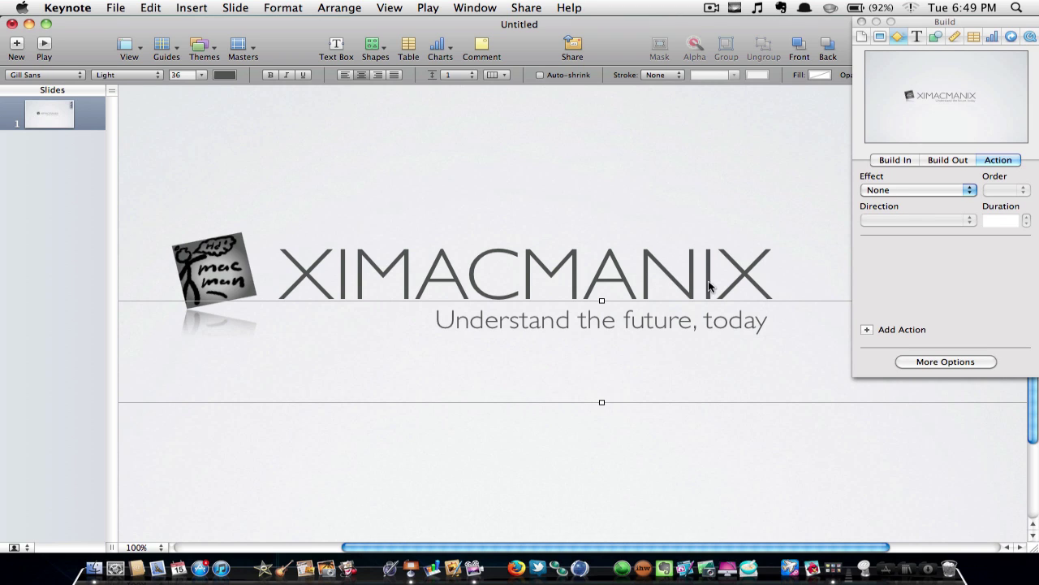
pyautogui.click(885, 161)
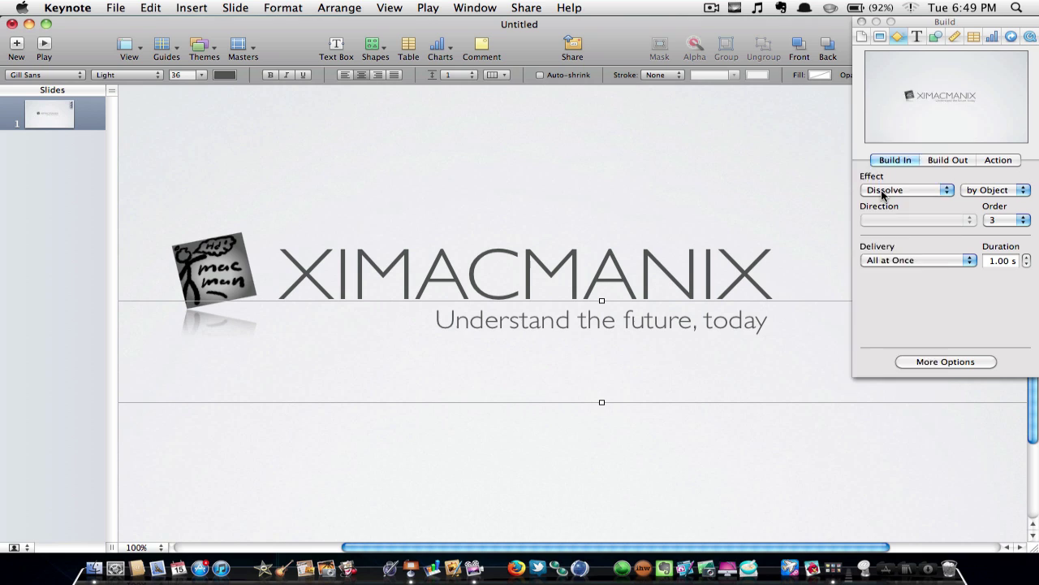
pyautogui.click(883, 192)
pyautogui.click(883, 196)
# - Add a Move action to the subtitle with a straight path that ends beneath the start of the title
pyautogui.click(990, 165)
pyautogui.click(940, 190)
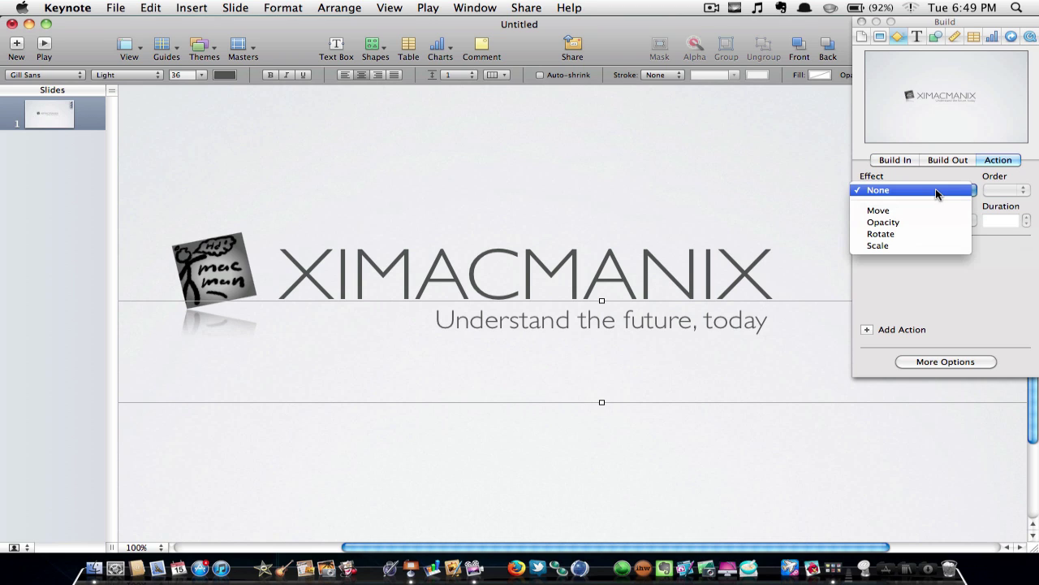
pyautogui.click(926, 211)
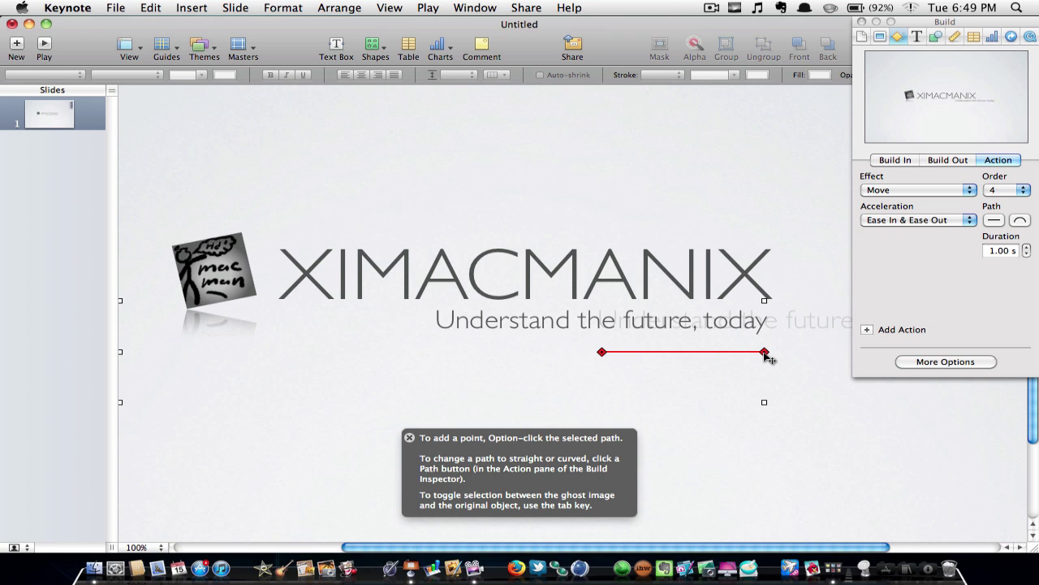
pyautogui.moveTo(767, 358); pyautogui.dragTo(441, 355)
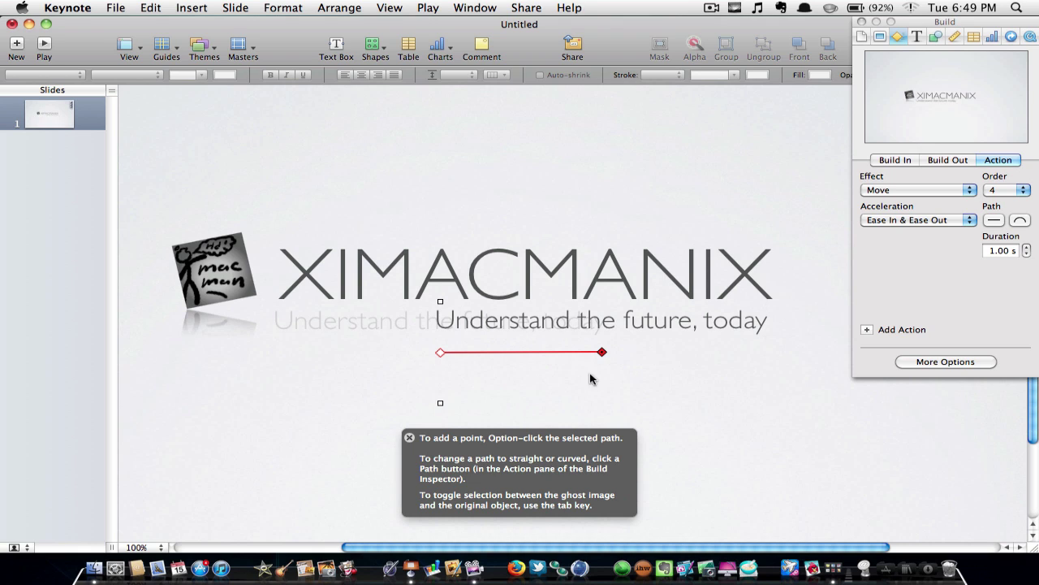
pyautogui.click(696, 266)
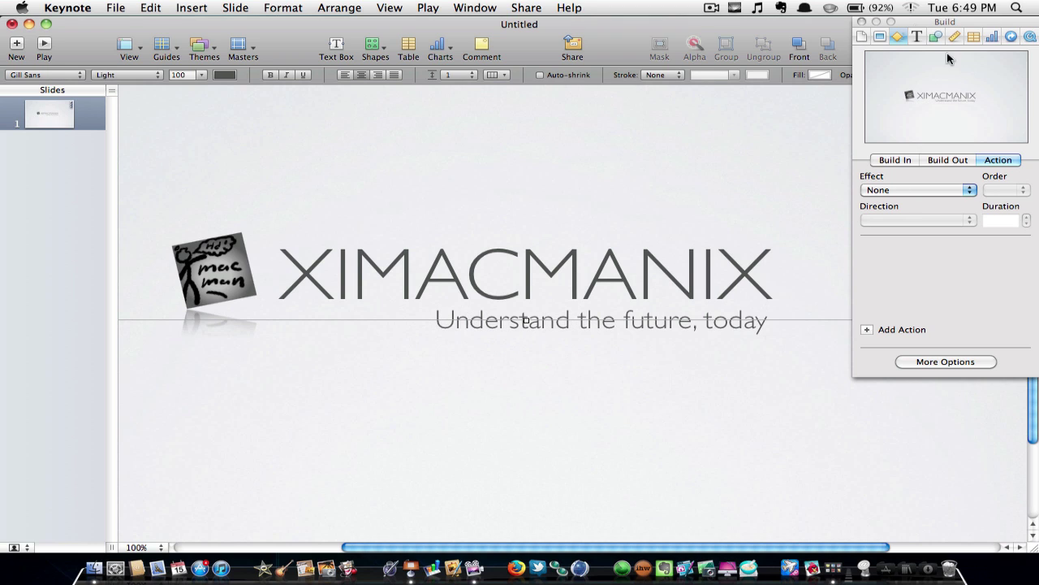
pyautogui.click(862, 22)
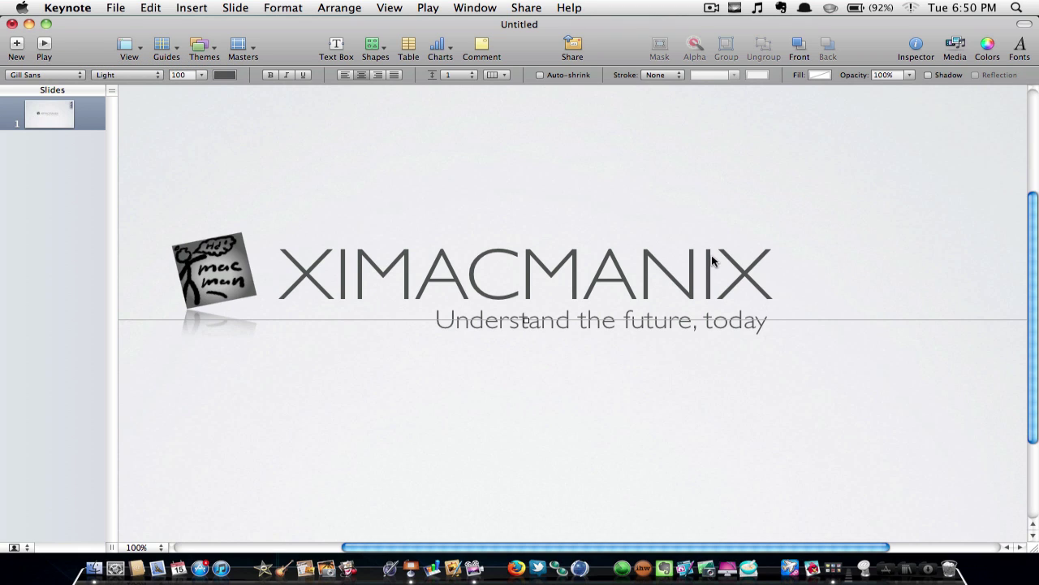
# - Copy the word XIMACMANIX from the title text
pyautogui.click(657, 281)
pyautogui.doubleClick(415, 276)
pyautogui.press('super+c')
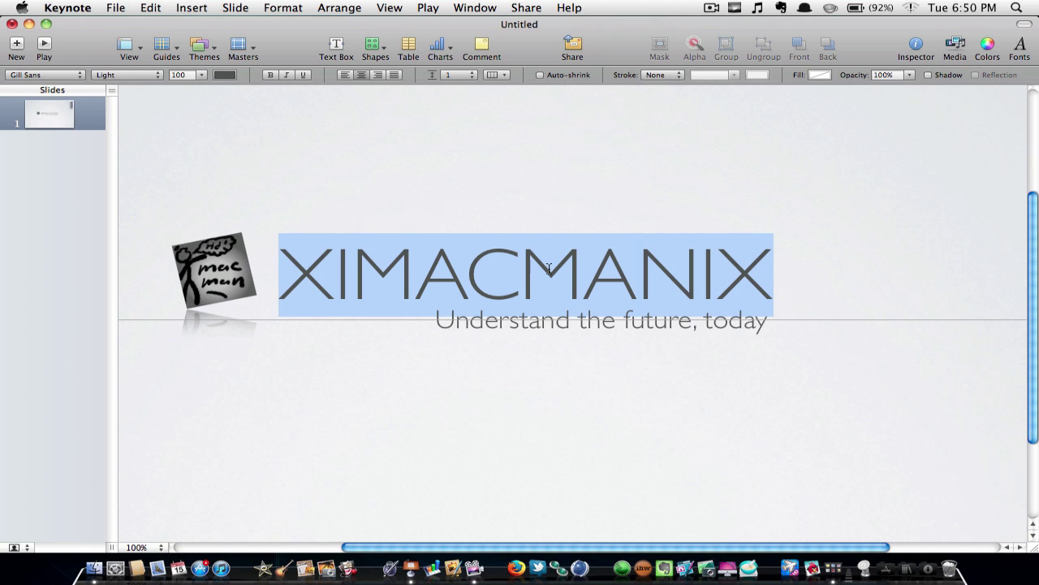
pyautogui.click(582, 200)
pyautogui.press('super+v')
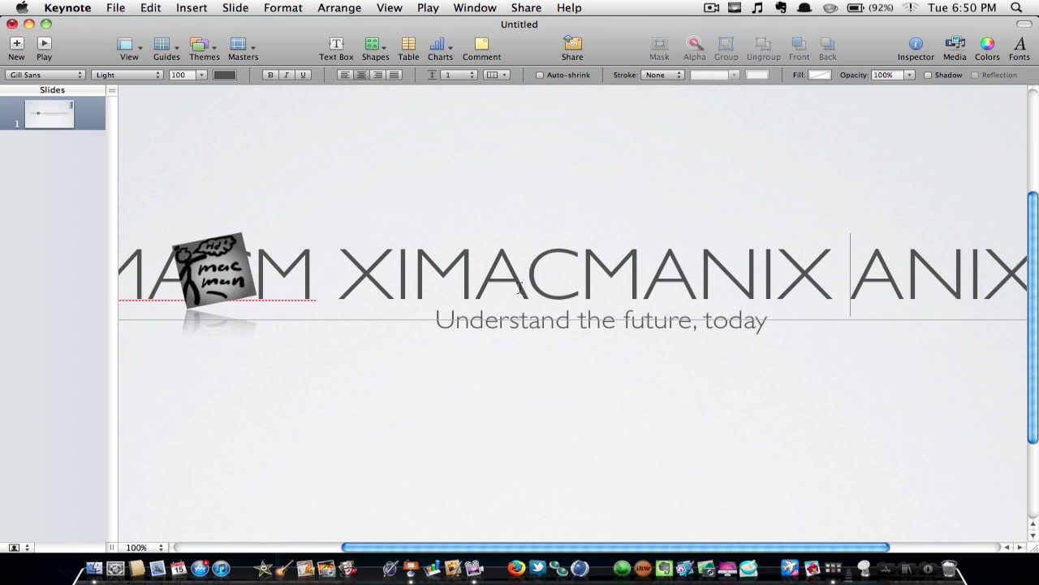
pyautogui.press('super+z')
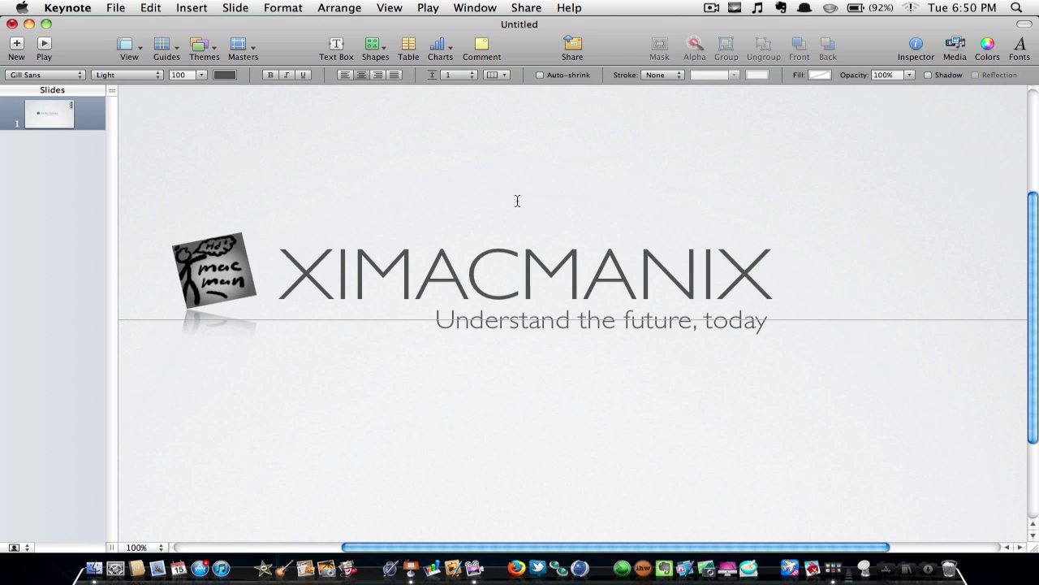
# - Paste the copied XIMACMANIX text as a separate text box and place it above the original title
pyautogui.click(526, 410)
pyautogui.press('super+v')
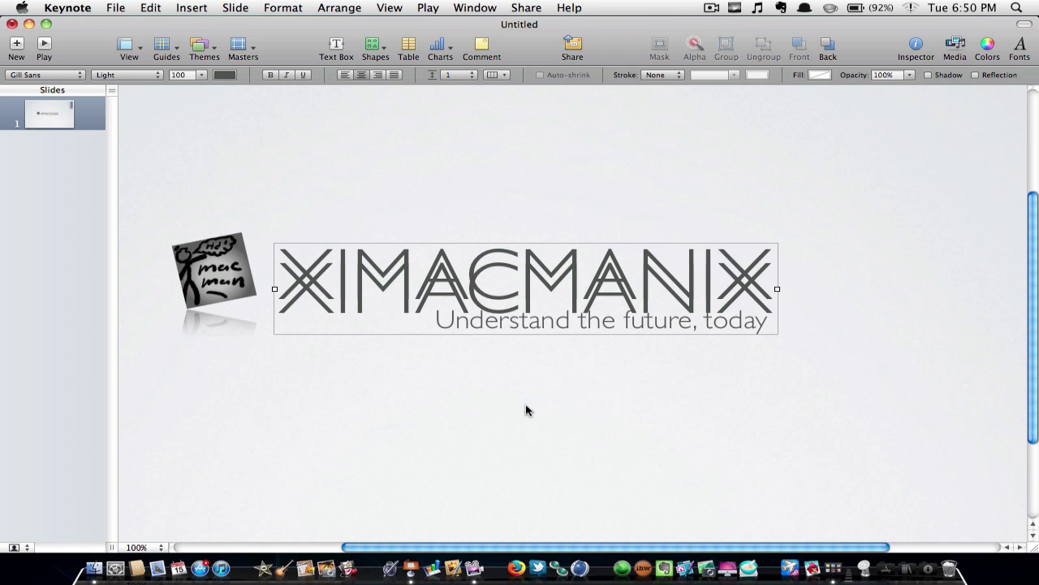
pyautogui.moveTo(507, 312); pyautogui.dragTo(492, 214)
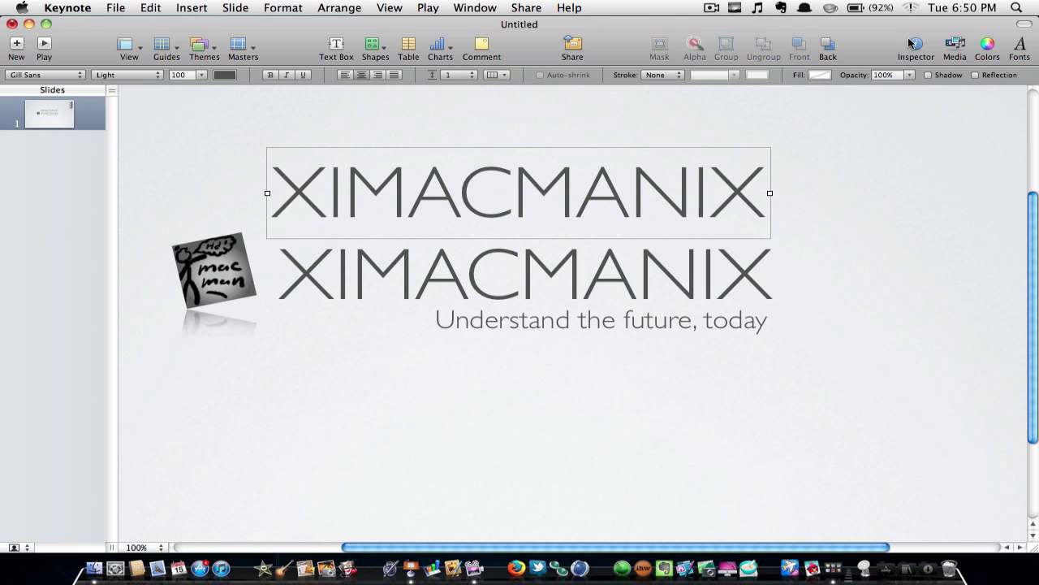
# - Apply the Lens Flare build-in effect to the duplicate XIMACMANIX text box
pyautogui.click(916, 44)
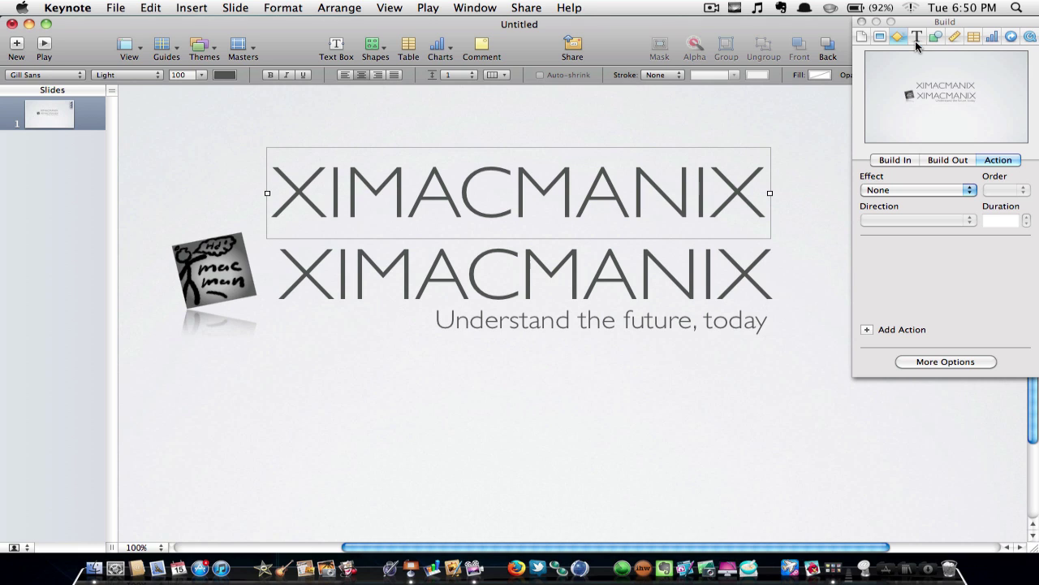
pyautogui.click(910, 160)
pyautogui.click(899, 190)
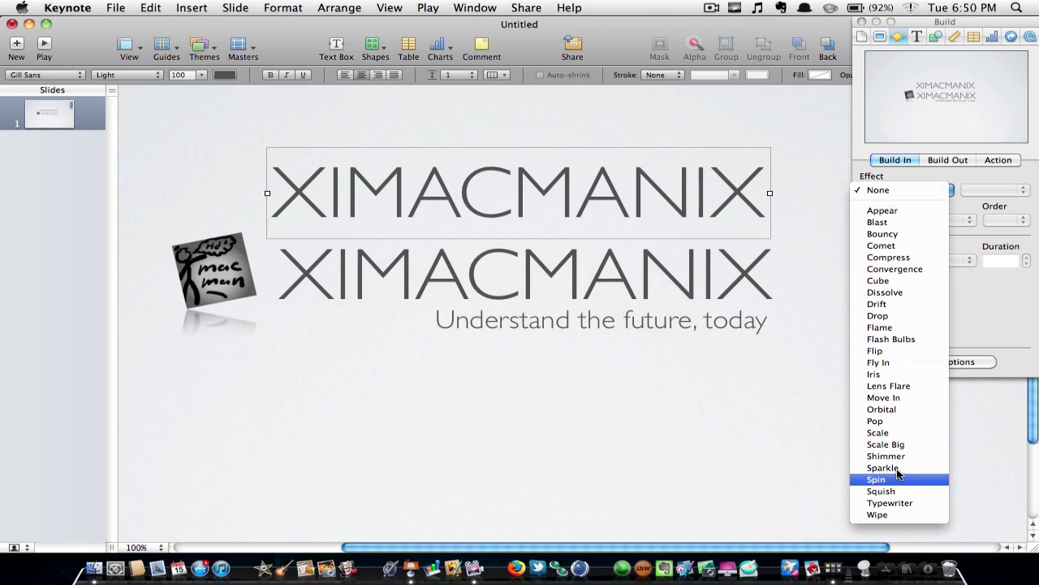
pyautogui.click(893, 385)
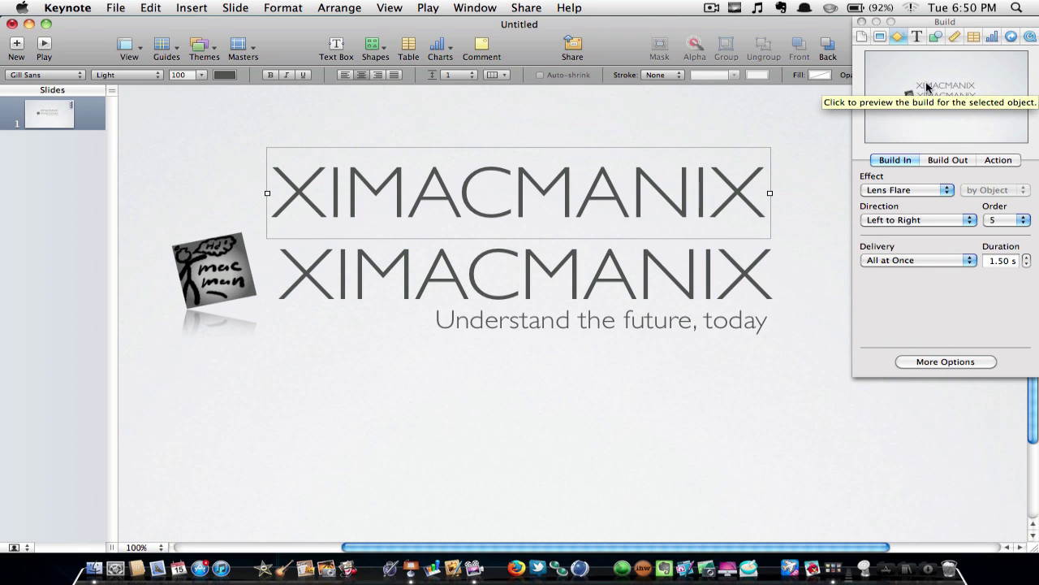
pyautogui.click(862, 22)
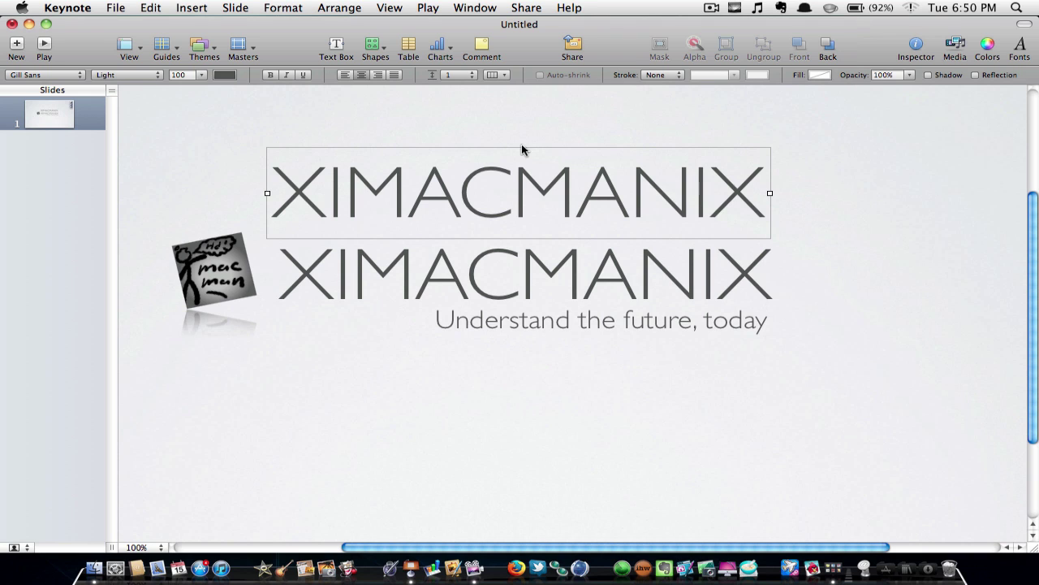
# - Nudge the original title slightly down and align the duplicate XIMACMANIX text exactly on top of it
pyautogui.moveTo(523, 177); pyautogui.dragTo(528, 211)
pyautogui.click(528, 289)
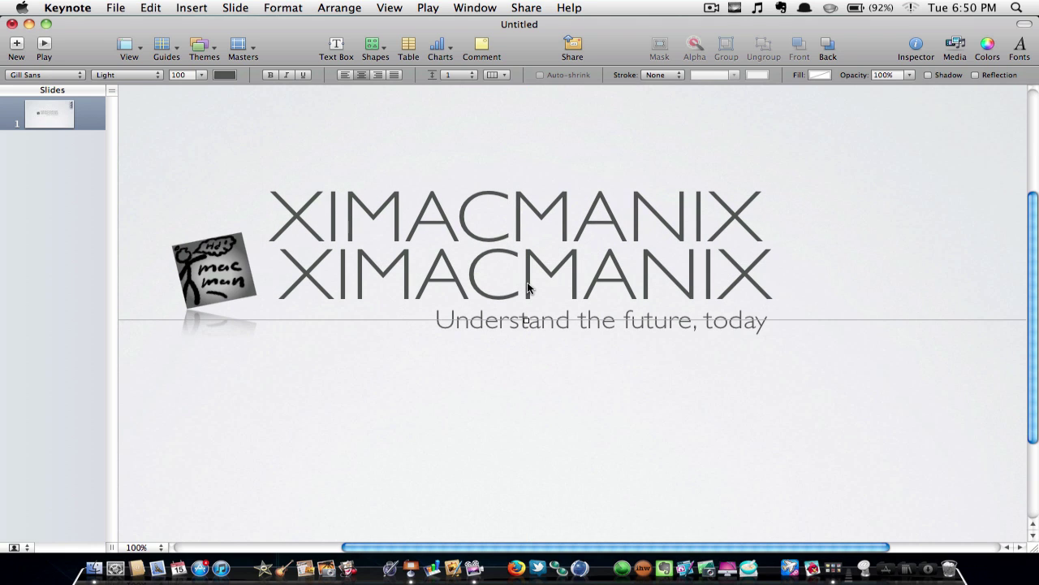
pyautogui.moveTo(528, 288); pyautogui.dragTo(528, 283)
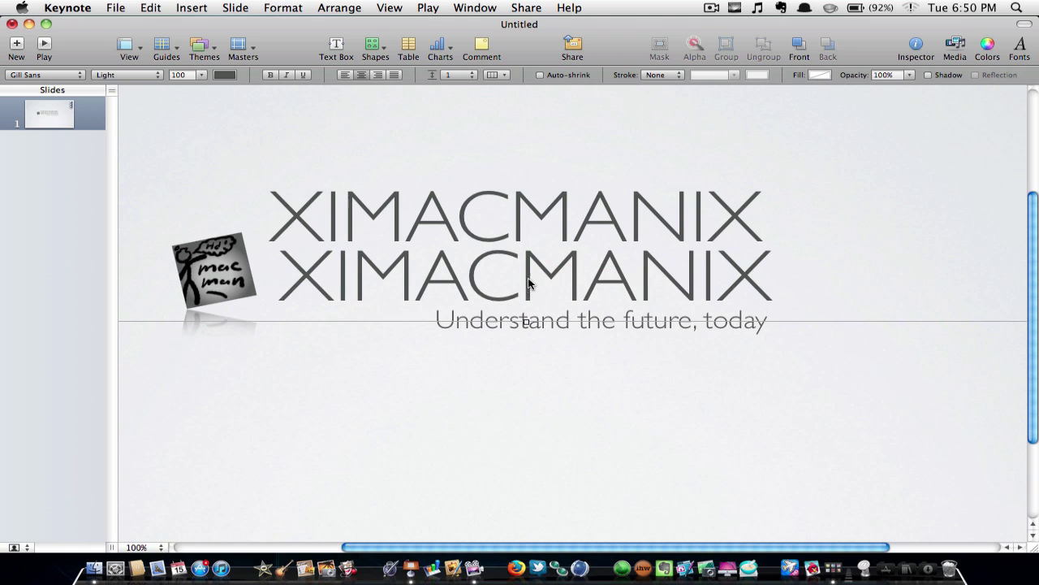
pyautogui.moveTo(518, 217); pyautogui.dragTo(533, 272)
pyautogui.click(475, 141)
pyautogui.click(486, 334)
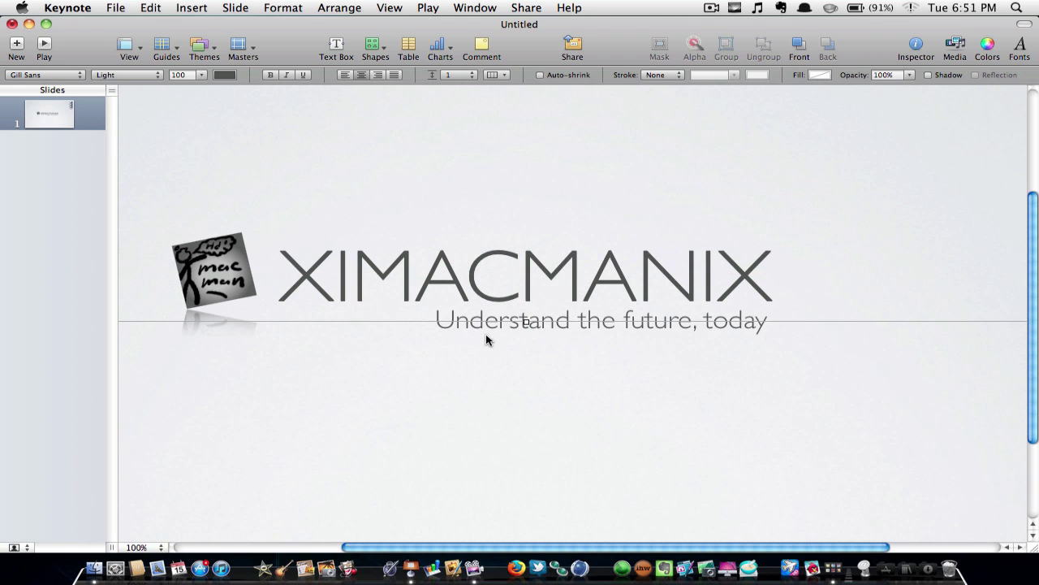
# - Move the reflected logo slightly down and closer to the XIMACMANIX title
pyautogui.moveTo(219, 251); pyautogui.dragTo(222, 257)
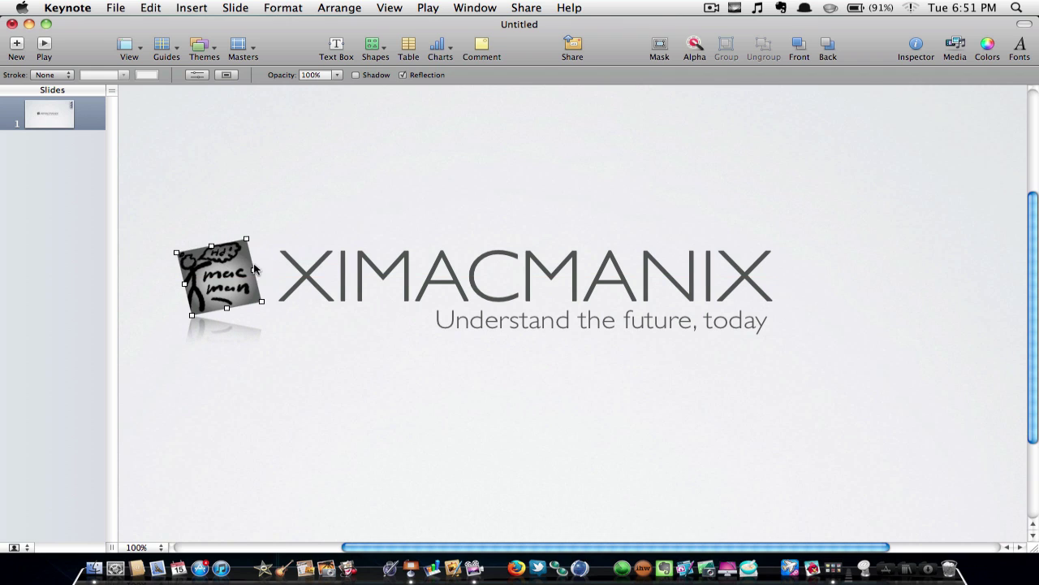
pyautogui.click(601, 397)
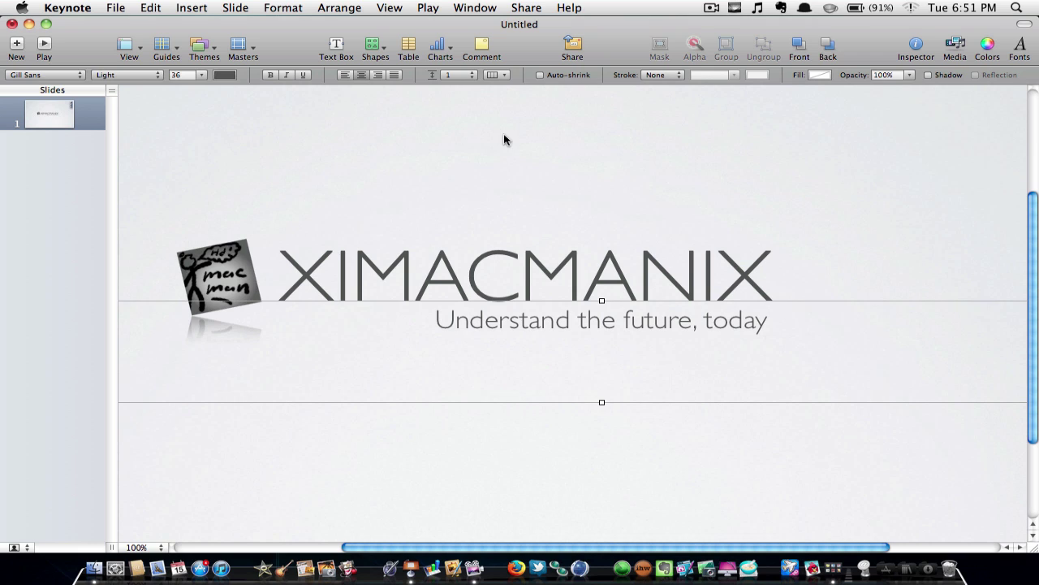
pyautogui.click(331, 235)
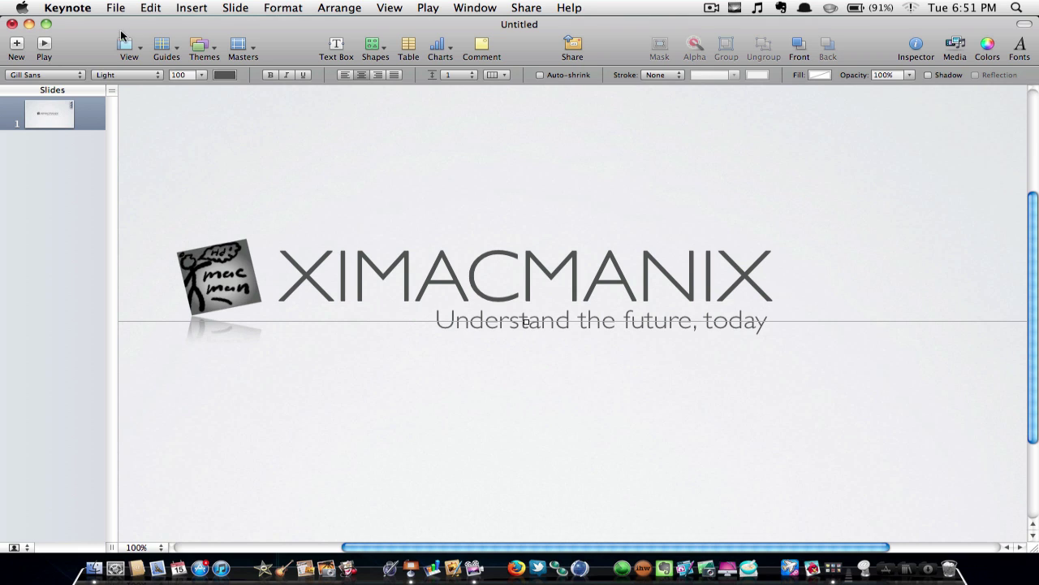
# - Insert a straight line as a vertical divider between the logo and the XIMACMANIX title, shifting the logo slightly left to make room
pyautogui.click(369, 45)
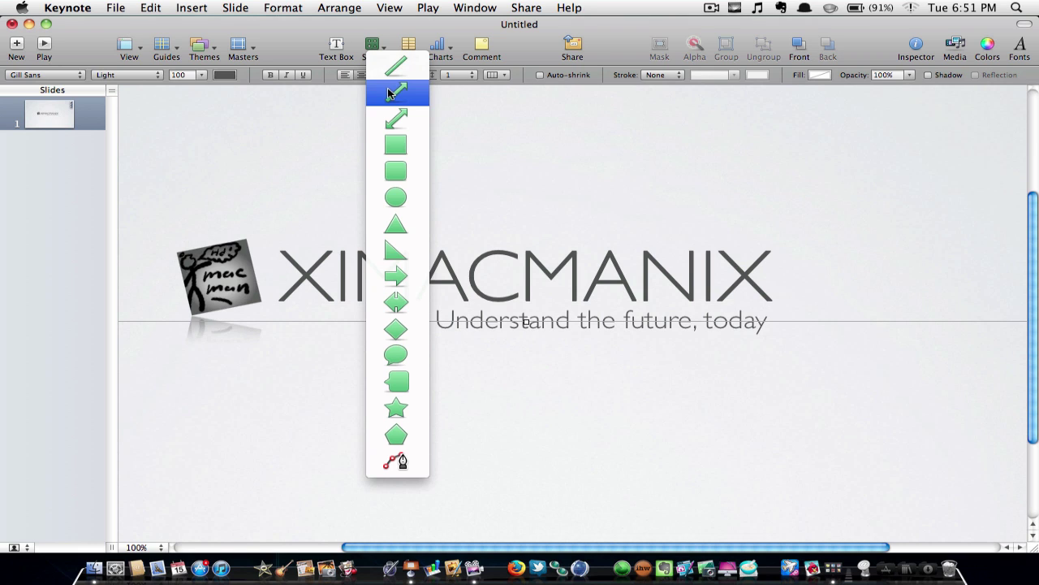
pyautogui.click(397, 65)
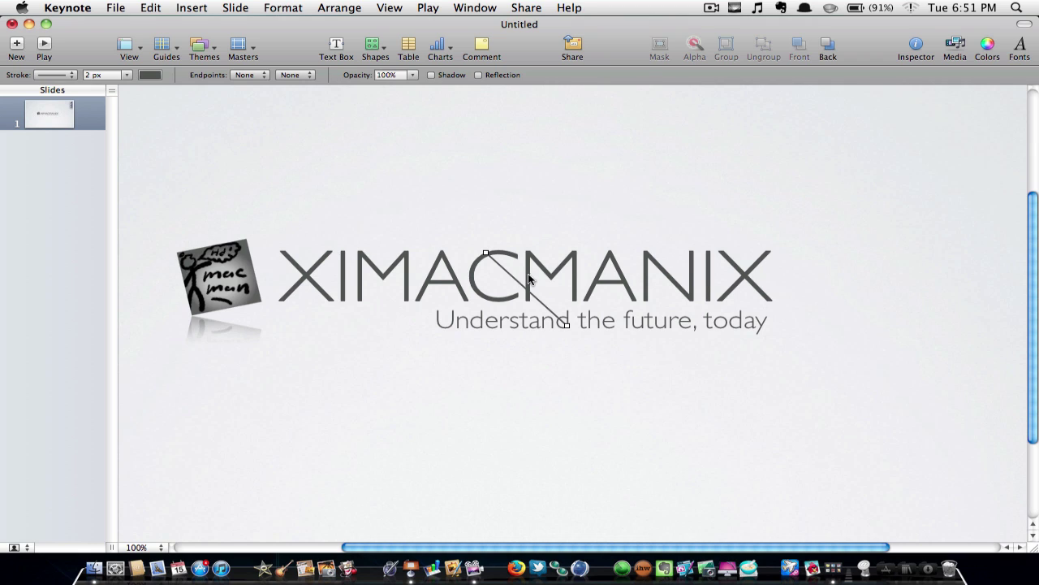
pyautogui.moveTo(528, 286); pyautogui.dragTo(269, 191)
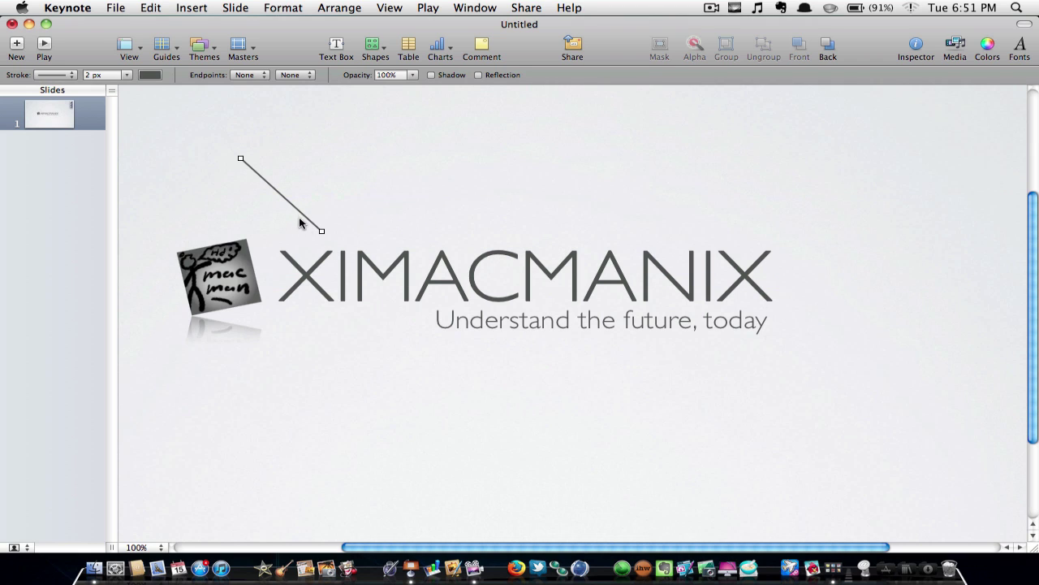
pyautogui.moveTo(321, 231); pyautogui.dragTo(213, 262)
pyautogui.click(349, 225)
pyautogui.click(601, 157)
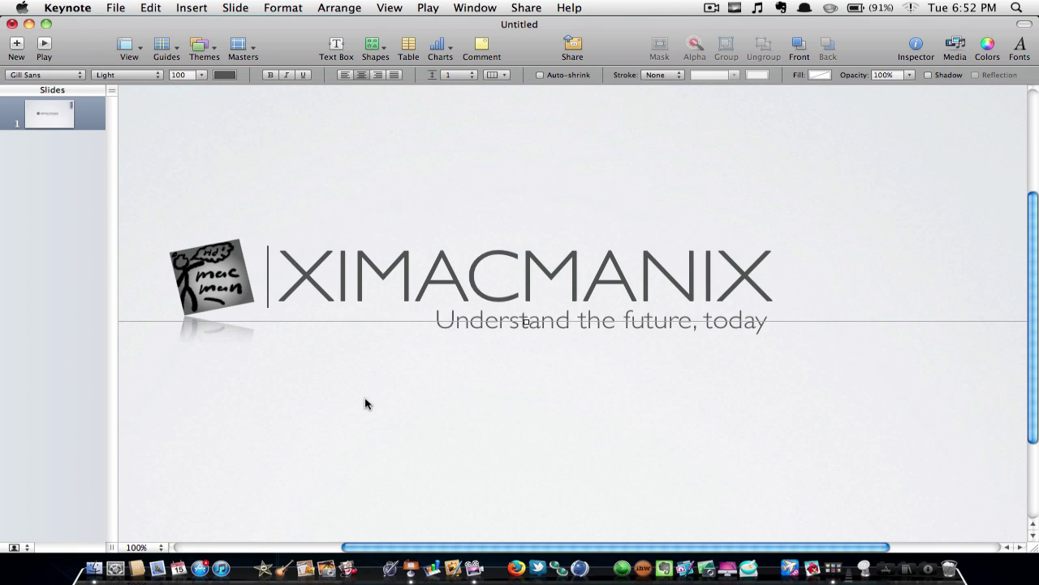
pyautogui.click(501, 451)
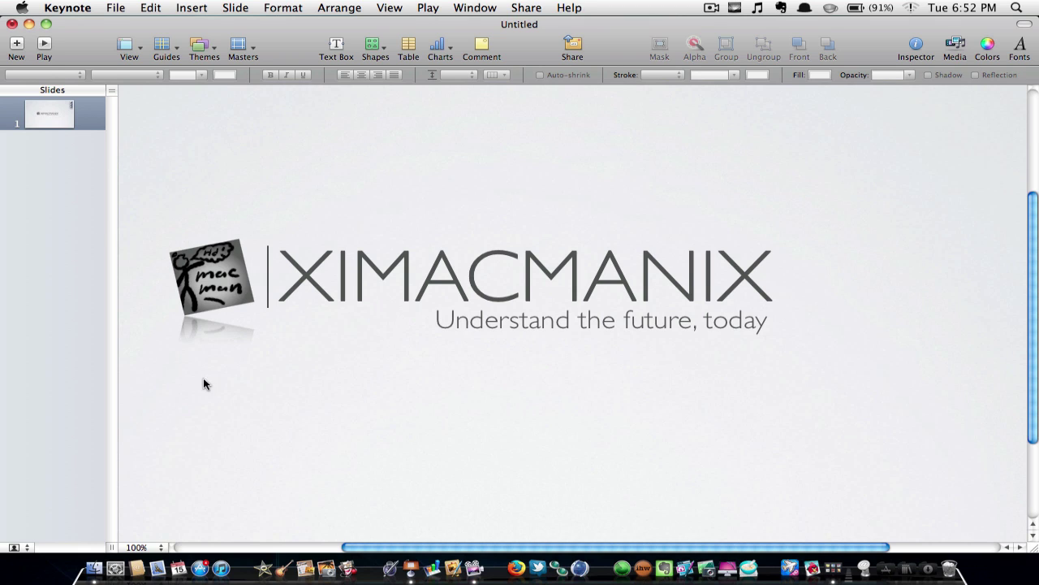
pyautogui.click(208, 313)
pyautogui.click(339, 459)
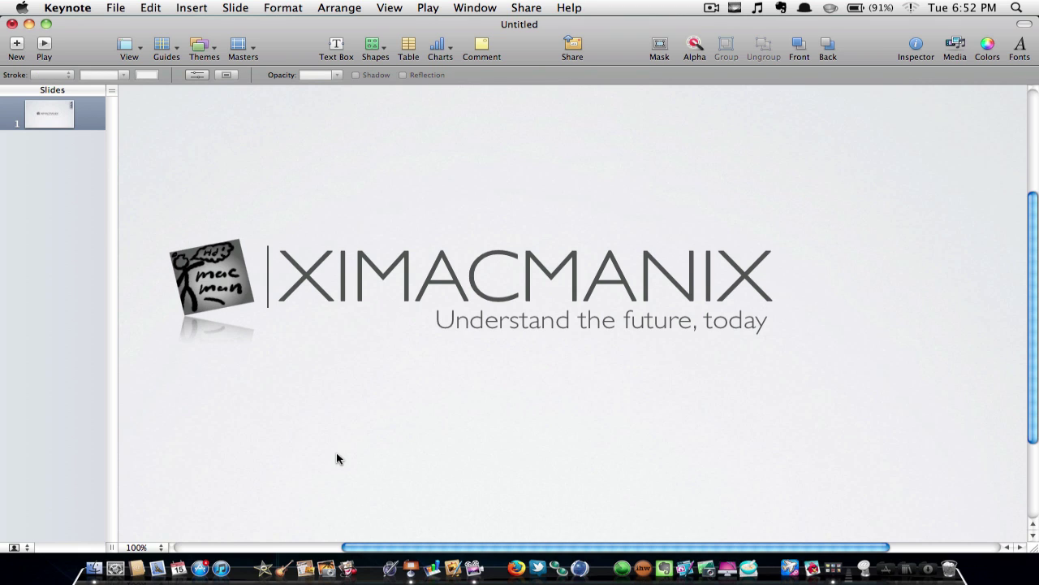